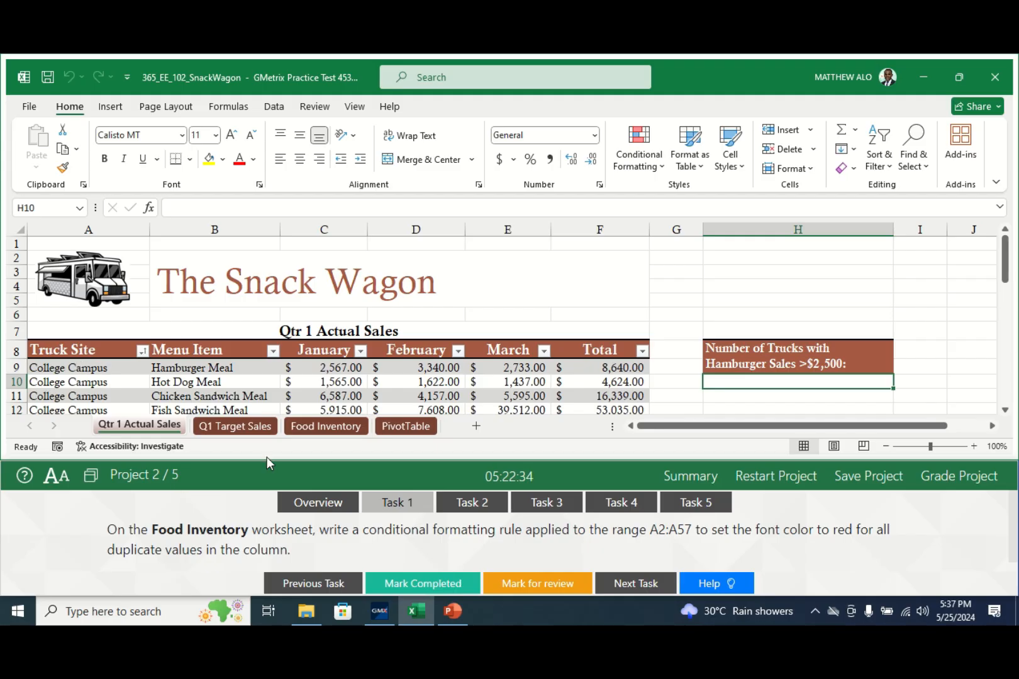
On the Food Inventory worksheet, create a conditional formatting rule for cells A2:A57 that targets only duplicate values
{"action": "left_click", "coordinate": [320, 427]}
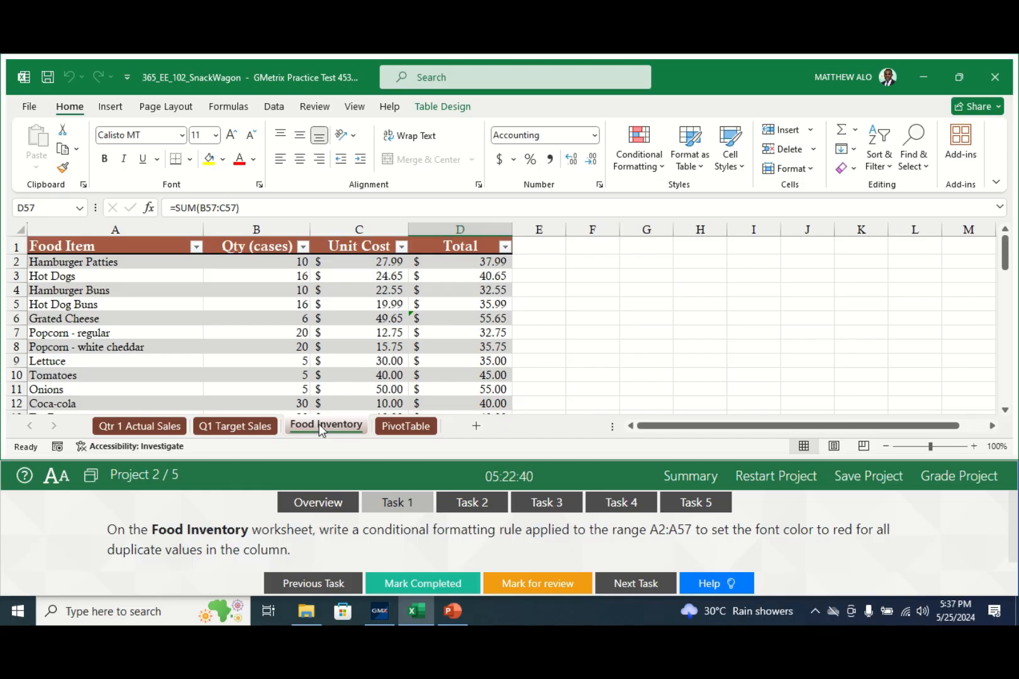
{"action": "left_click", "coordinate": [118, 260]}
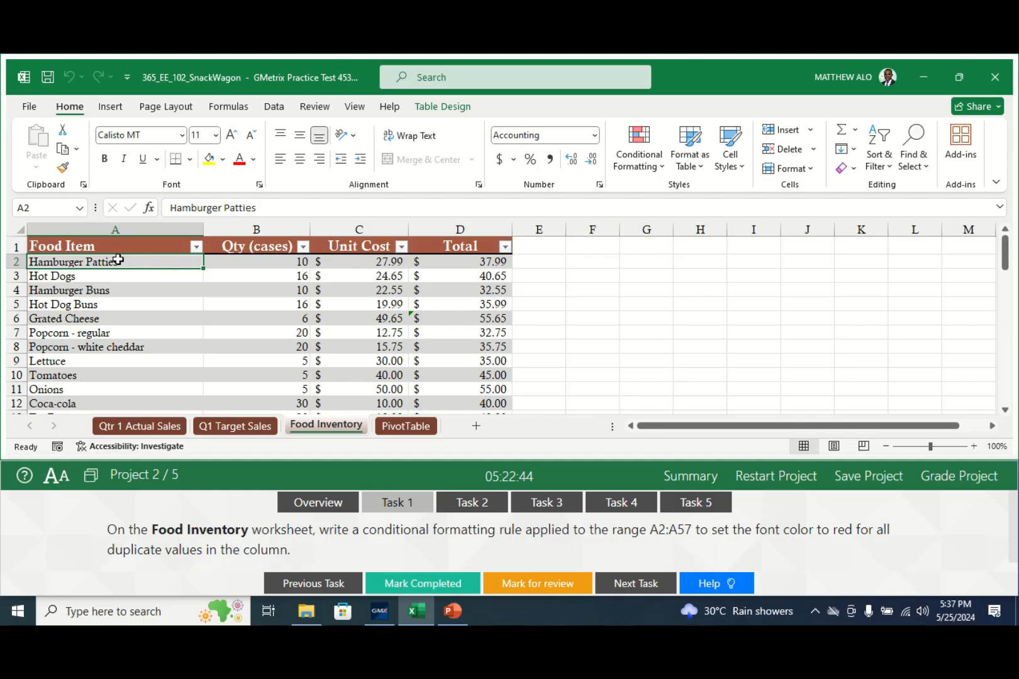
{"action": "left_click_drag", "start_coordinate": [118, 260], "coordinate": [93, 343]}
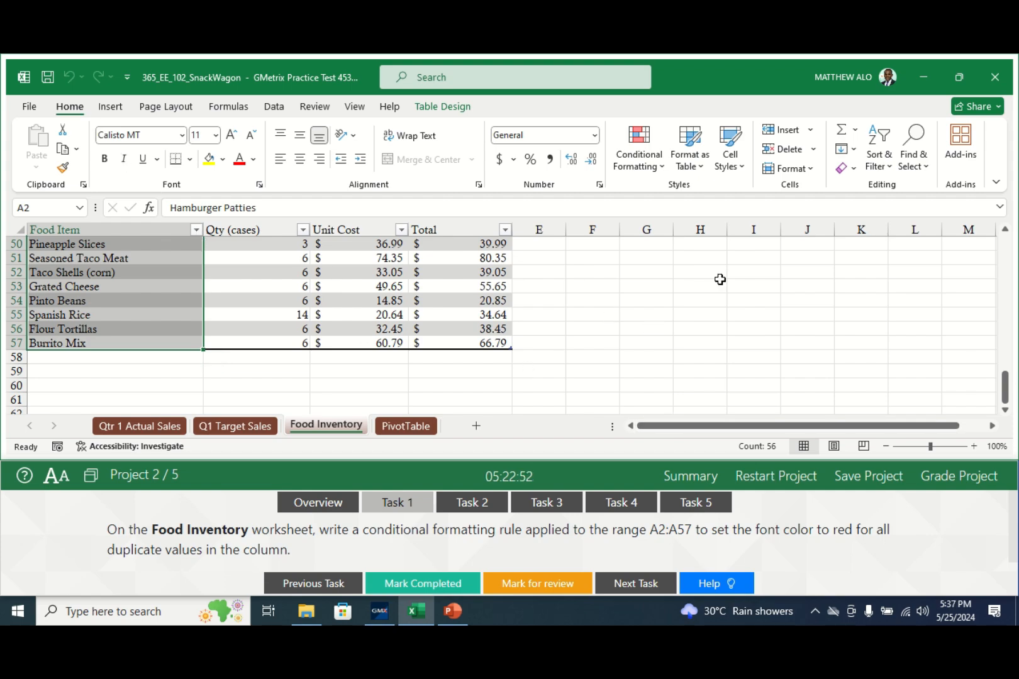
{"action": "left_click", "coordinate": [658, 166]}
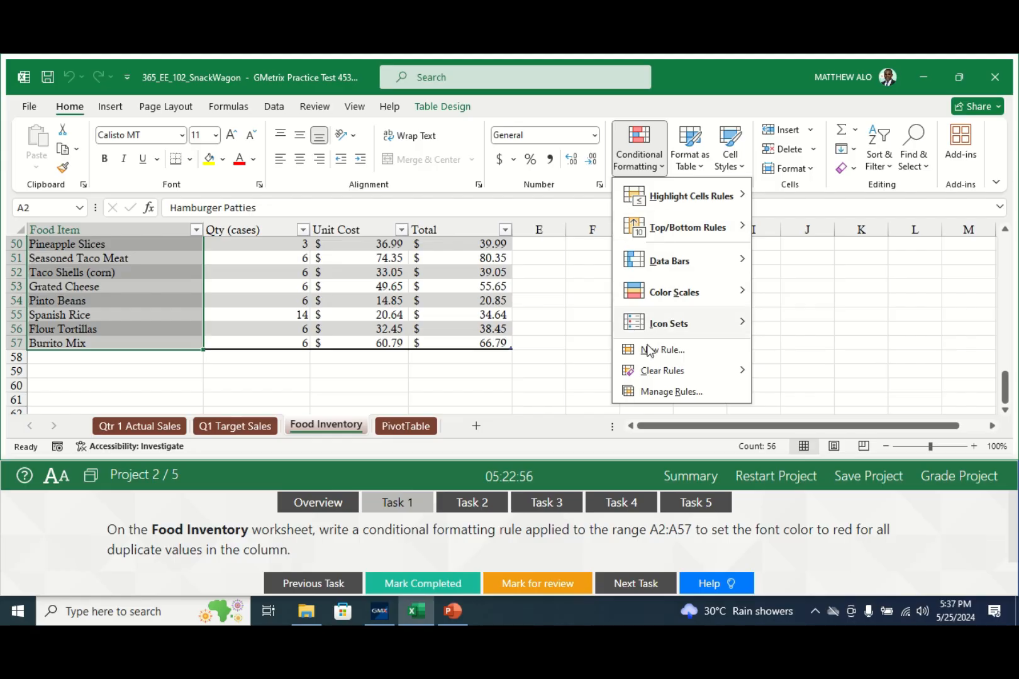
{"action": "left_click", "coordinate": [650, 352]}
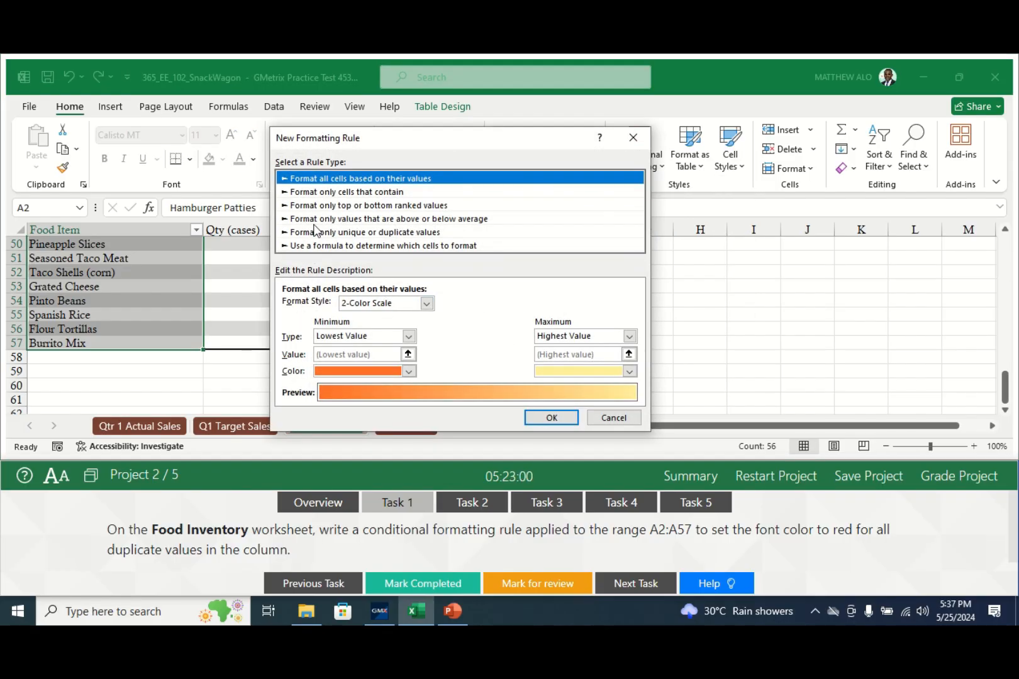
{"action": "left_click", "coordinate": [391, 233]}
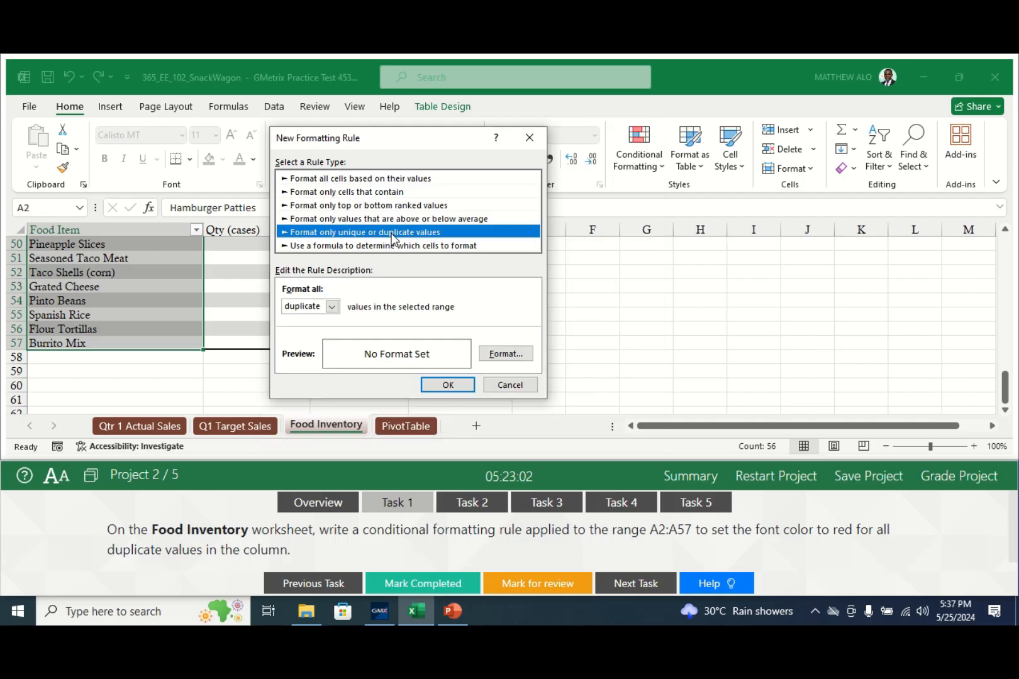
{"action": "left_click", "coordinate": [331, 307]}
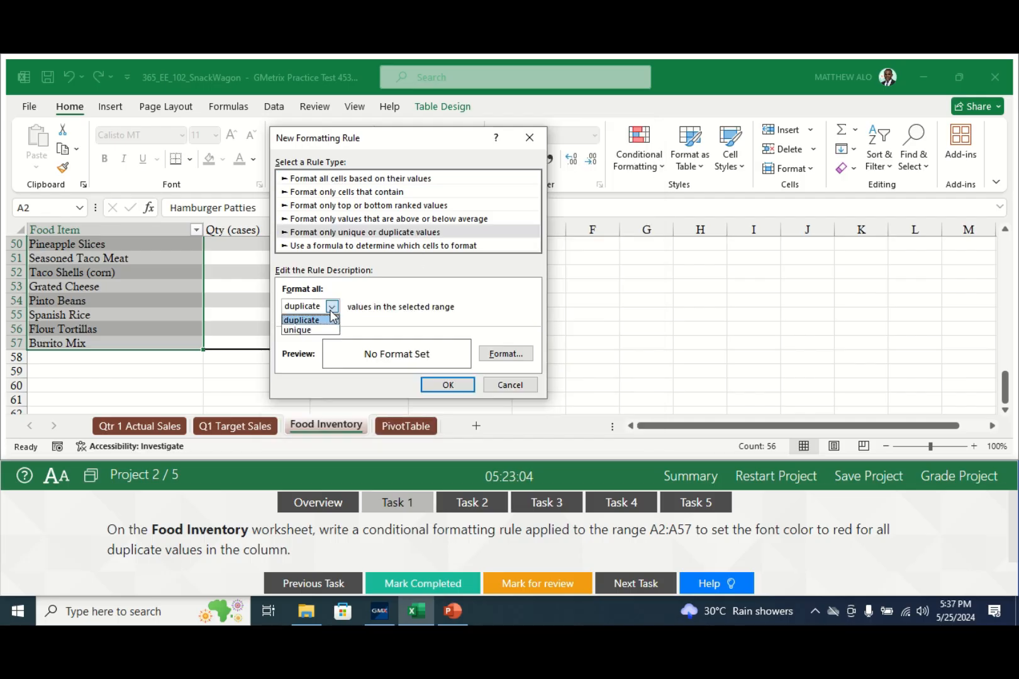
{"action": "left_click", "coordinate": [315, 321]}
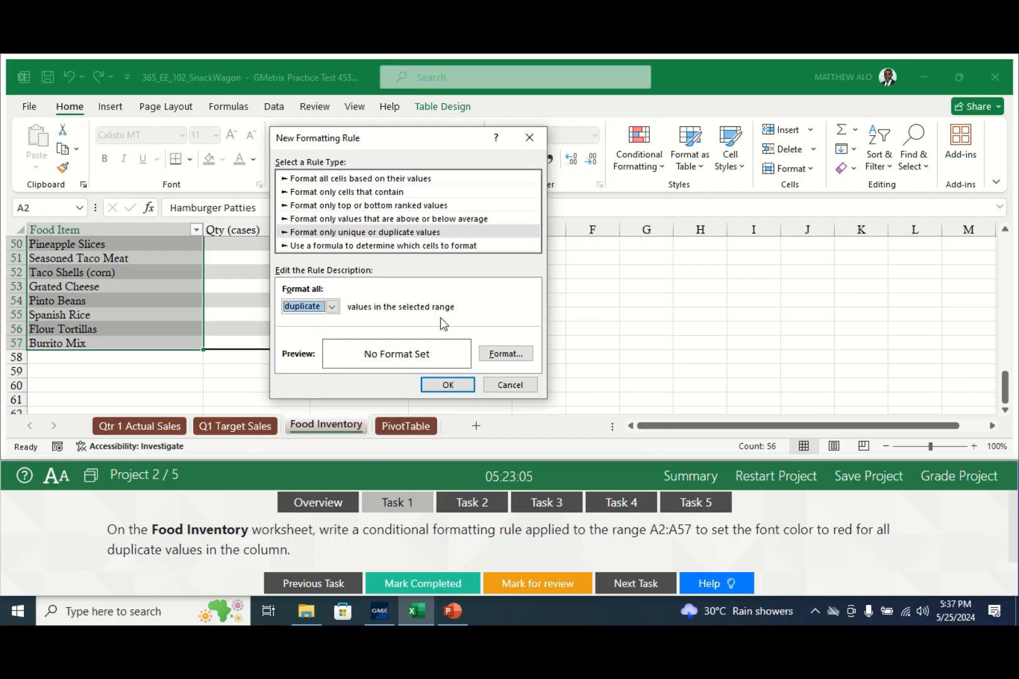
Set the duplicate-value rule's font color to standard red and apply the rule
{"action": "left_click", "coordinate": [502, 355]}
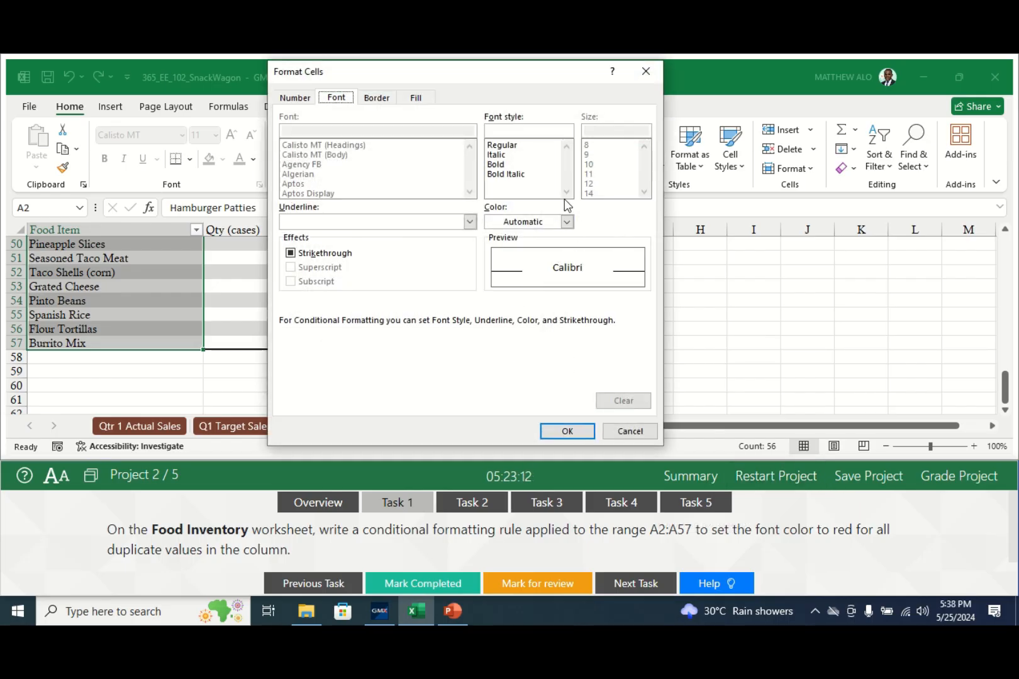
{"action": "left_click", "coordinate": [566, 222]}
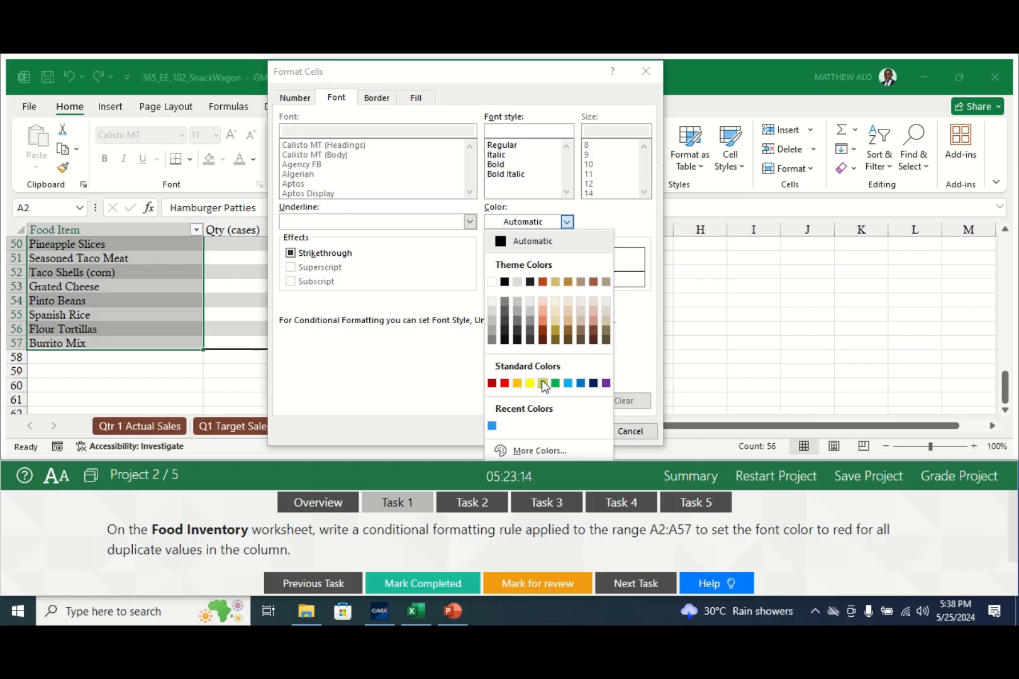
{"action": "left_click", "coordinate": [505, 383]}
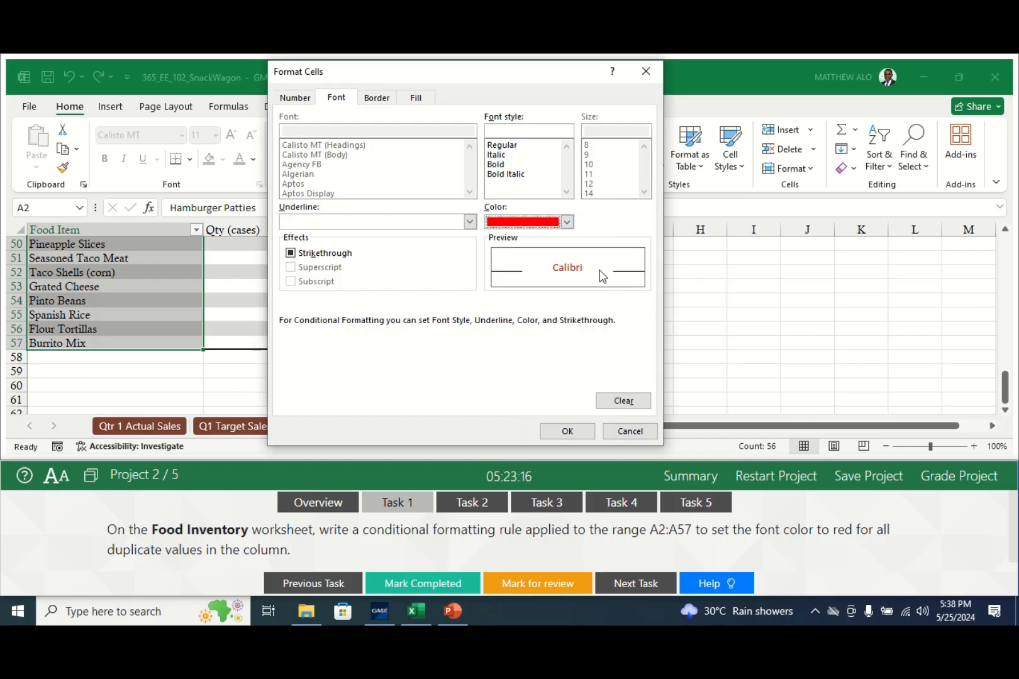
{"action": "left_click", "coordinate": [564, 432]}
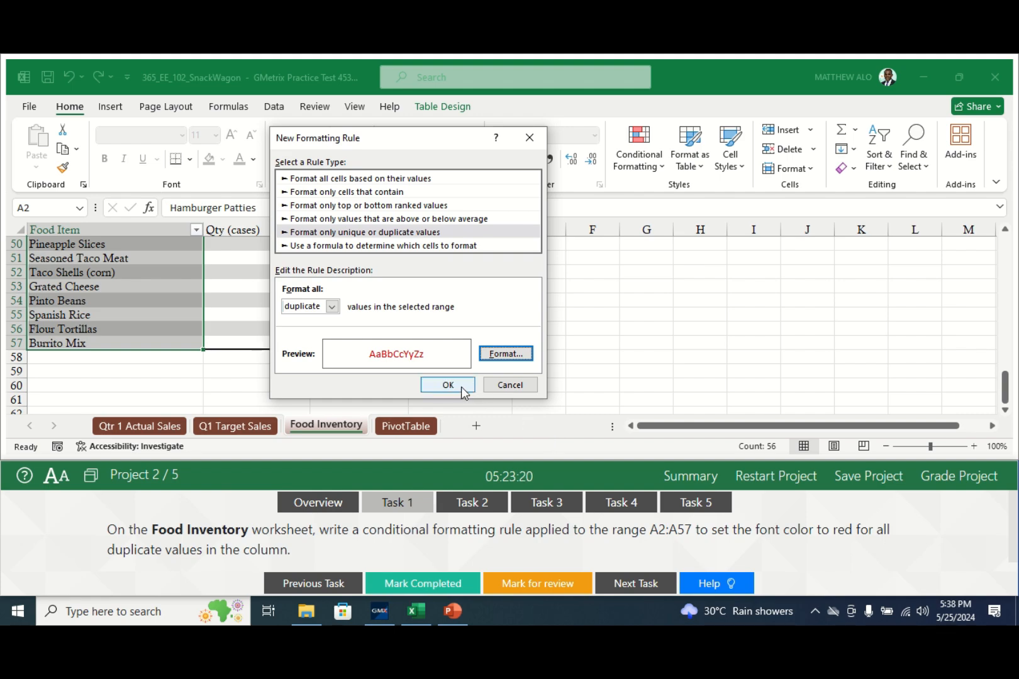
{"action": "left_click", "coordinate": [459, 386]}
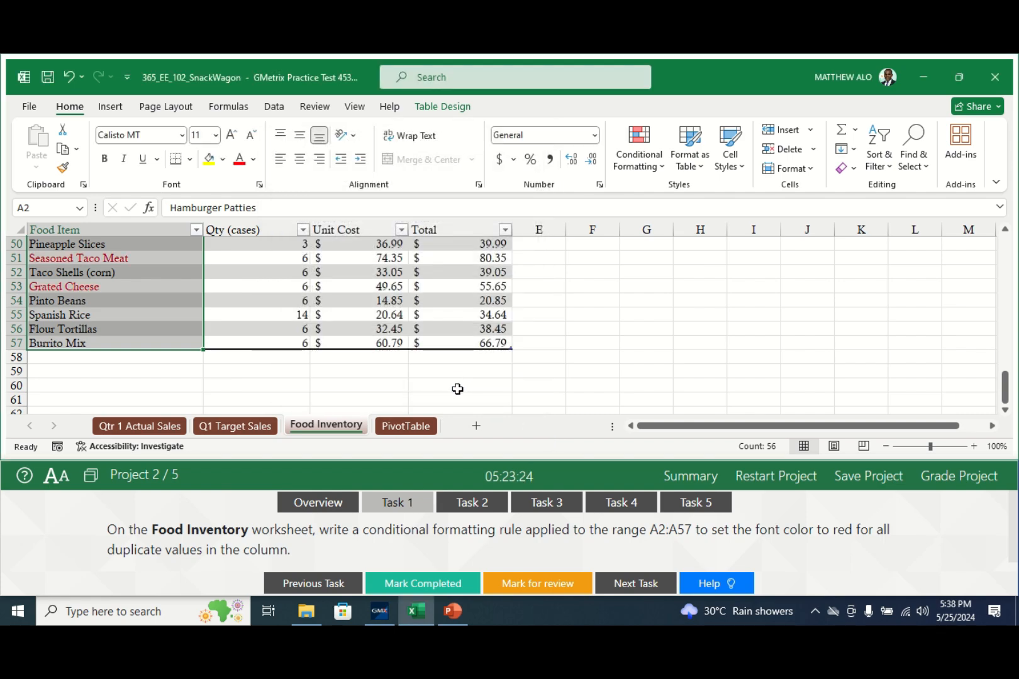
Mark Task 1 as completed and open the Task 2 instructions
{"action": "left_click", "coordinate": [405, 589]}
{"action": "left_click", "coordinate": [478, 504]}
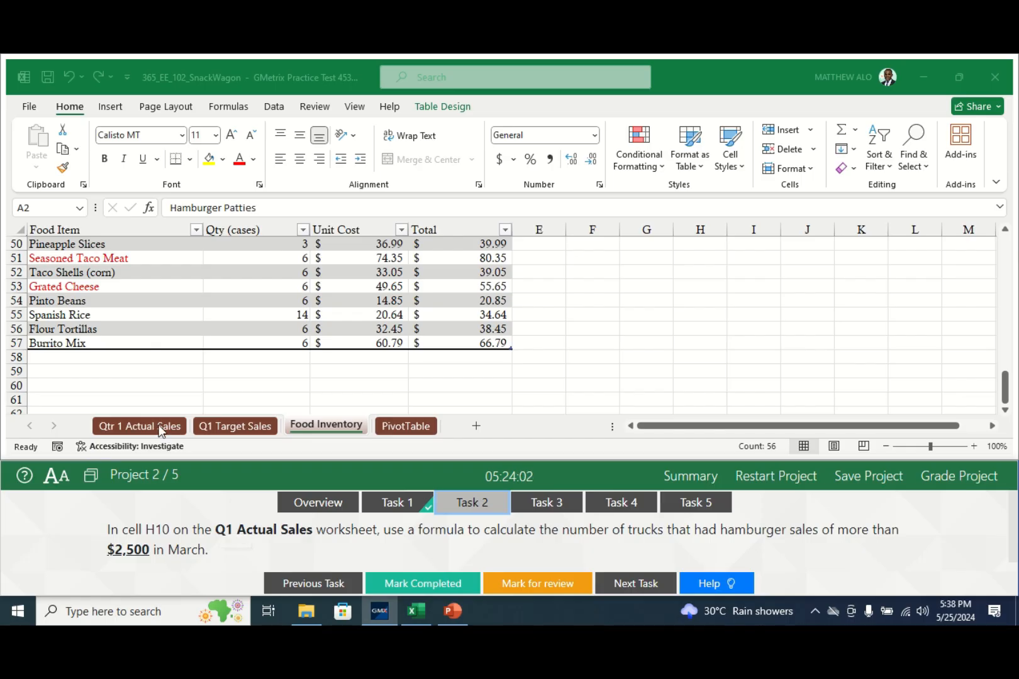
In cell H10 of the Qtr 1 Actual Sales worksheet, start a COUNTIFS formula with the table's Menu Item column as first criteria range
{"action": "left_click", "coordinate": [127, 423]}
{"action": "left_click", "coordinate": [127, 424]}
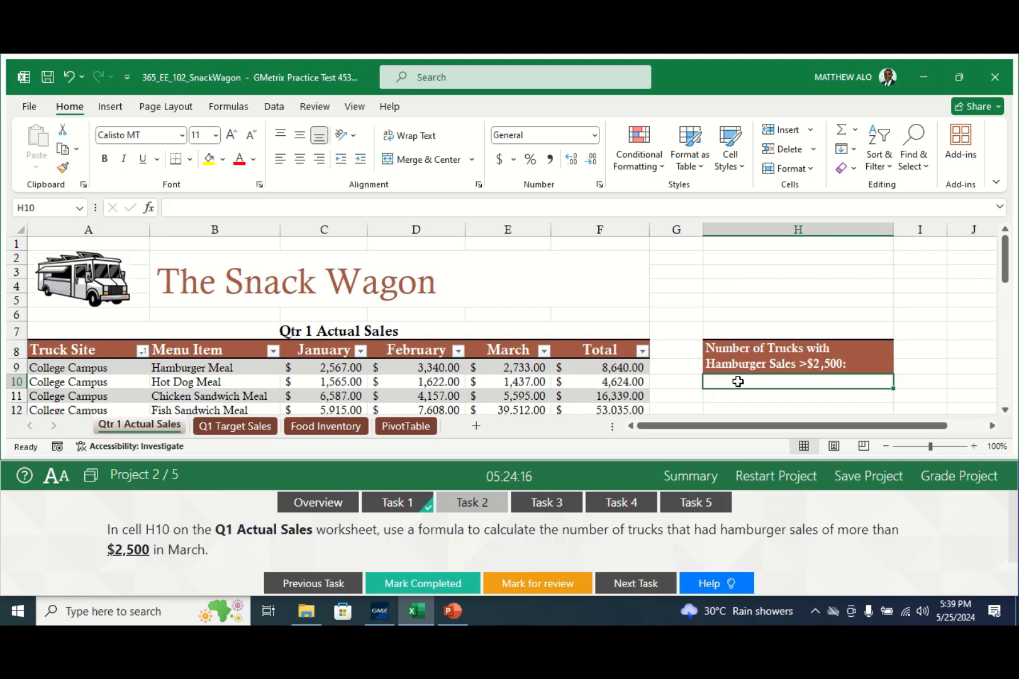
{"action": "type", "text": "=c"}
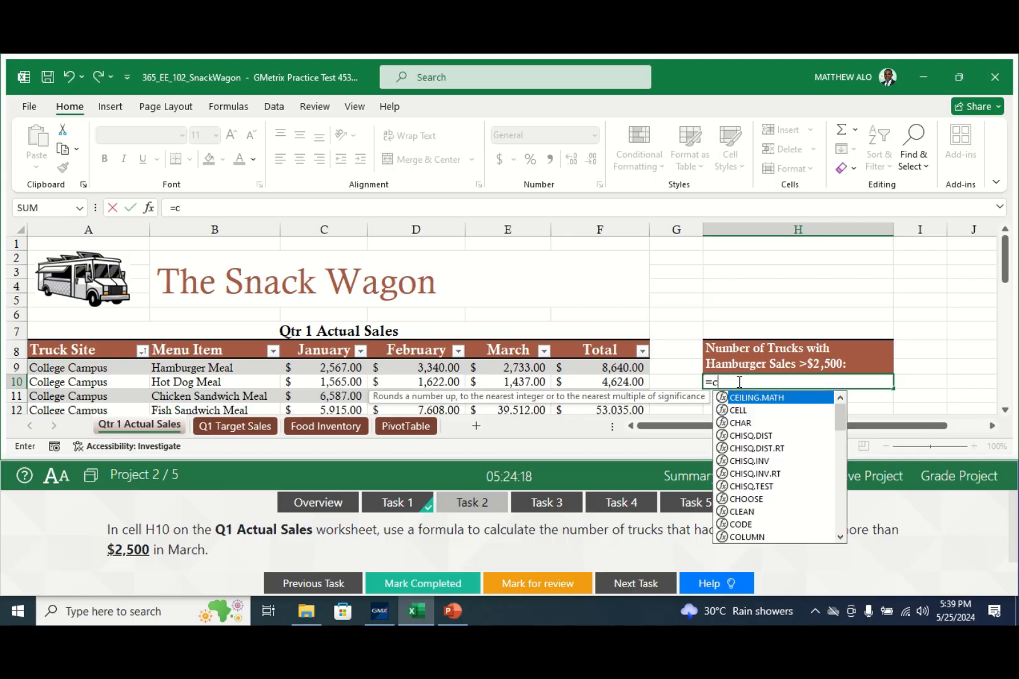
{"action": "type", "text": "ount"}
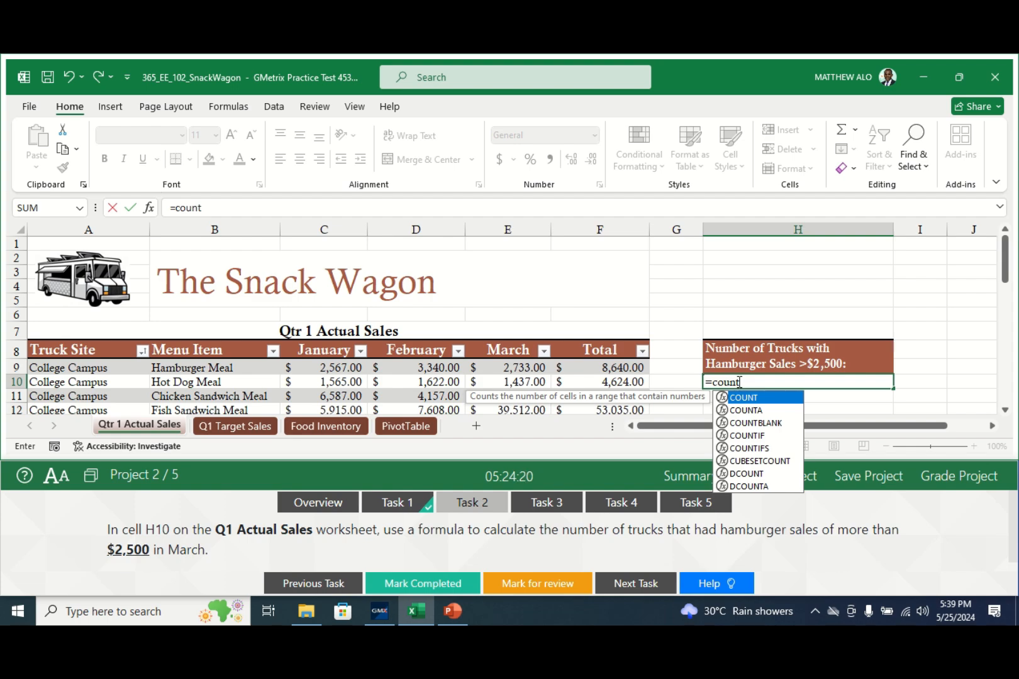
{"action": "type", "text": "if"}
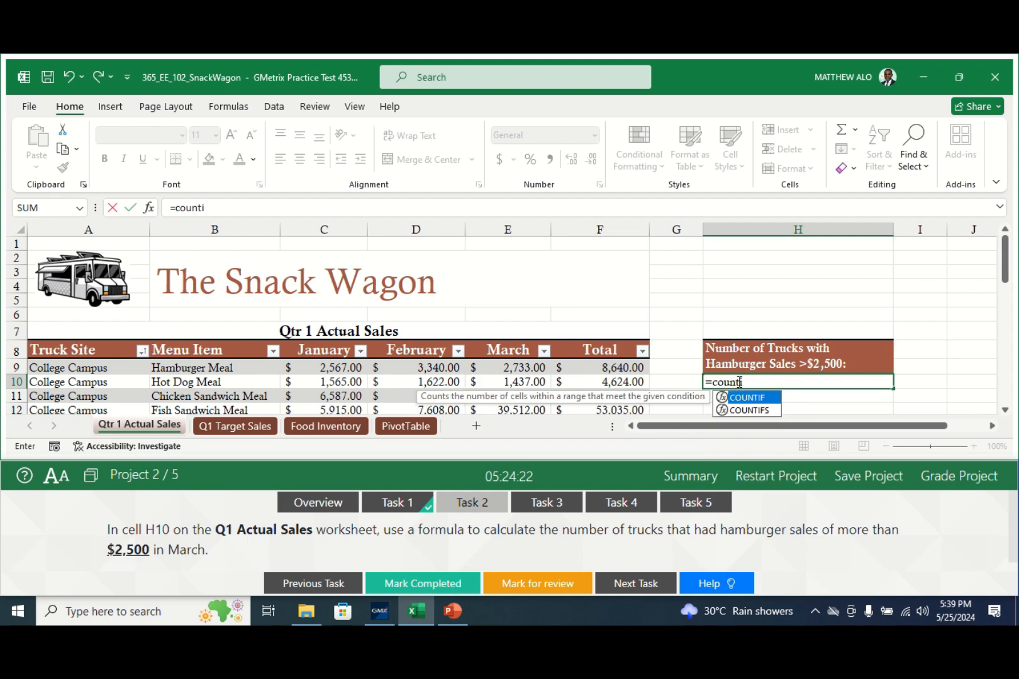
{"action": "double_click", "coordinate": [765, 412]}
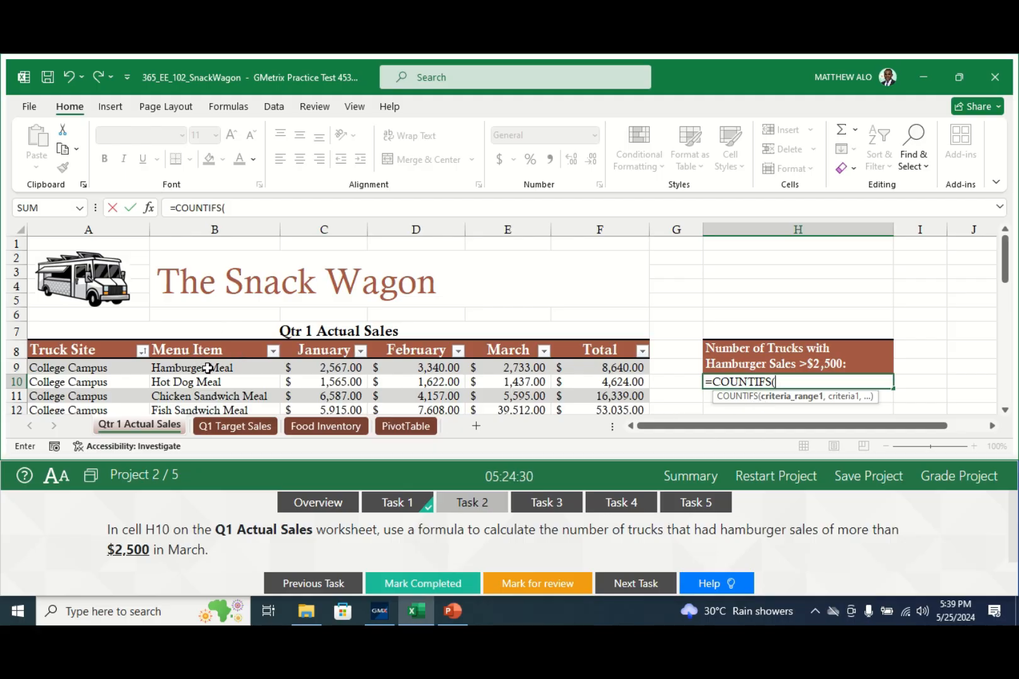
{"action": "left_click_drag", "start_coordinate": [208, 368], "coordinate": [191, 388]}
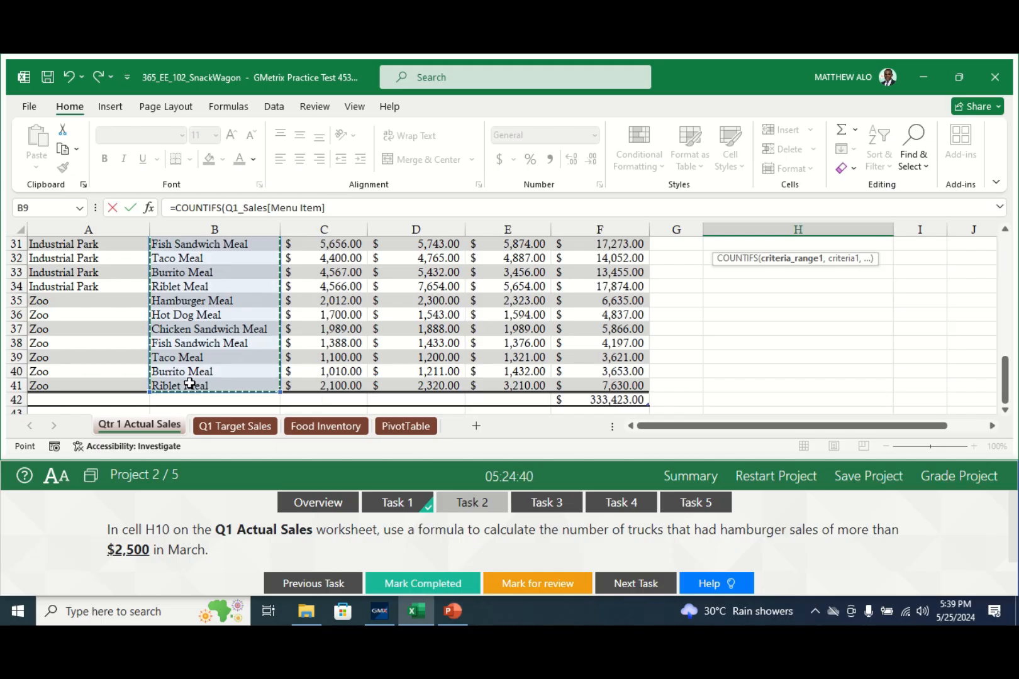
{"action": "left_click_drag", "start_coordinate": [1003, 364], "coordinate": [1014, 270]}
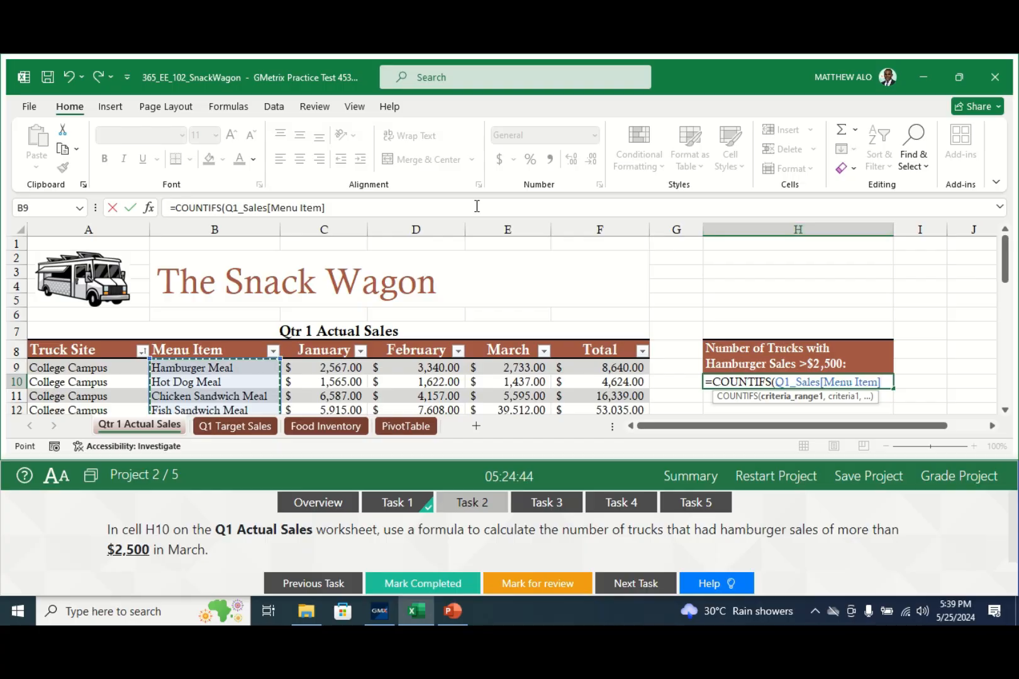
Add "Hamburger Meal" as the first criterion of the COUNTIFS formula
{"action": "left_click", "coordinate": [339, 207]}
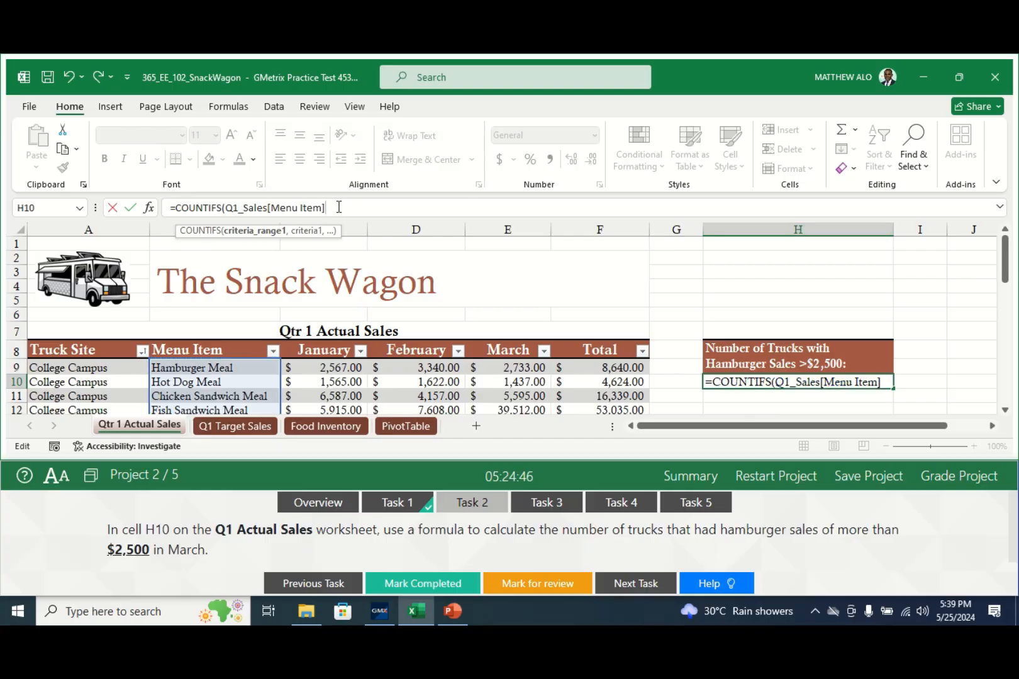
{"action": "type", "text": ",\"Hamb"}
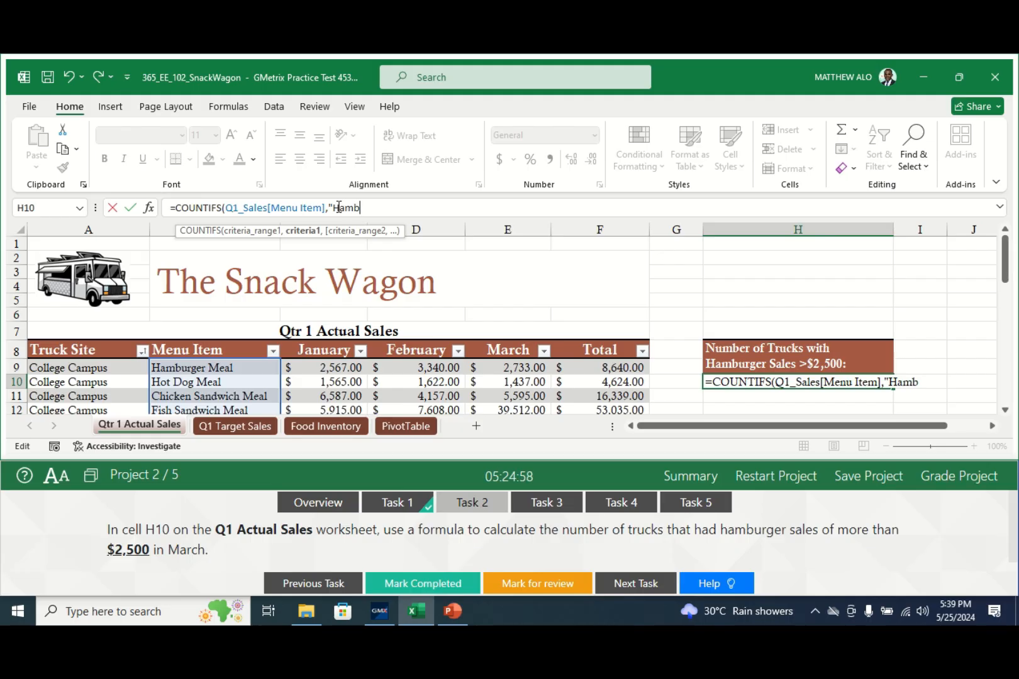
{"action": "type", "text": "urger"}
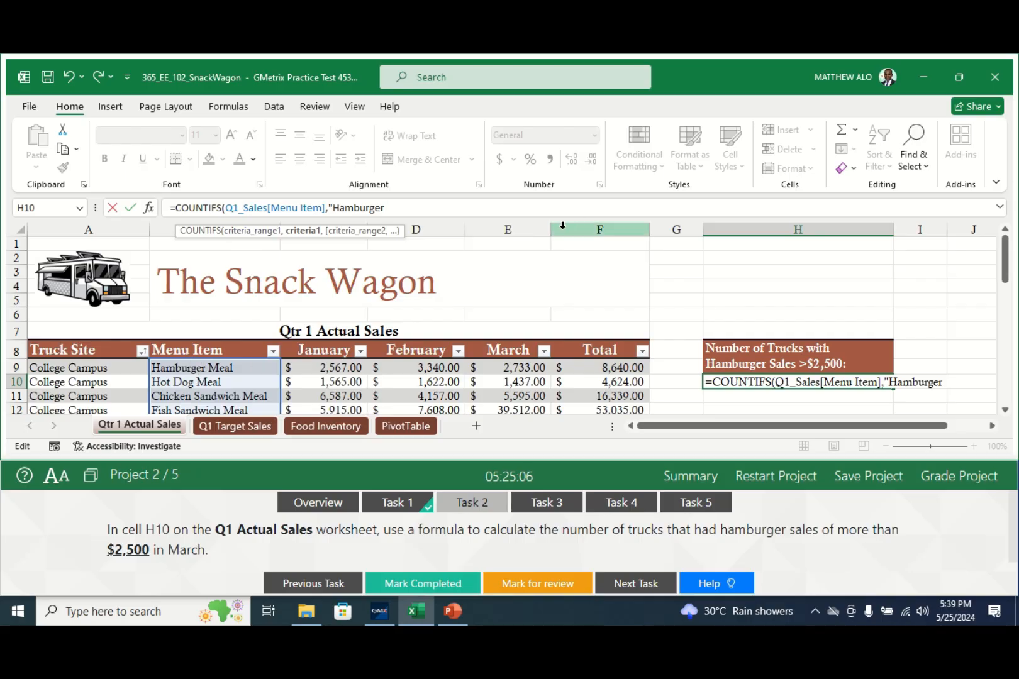
{"action": "type", "text": "Meal"}
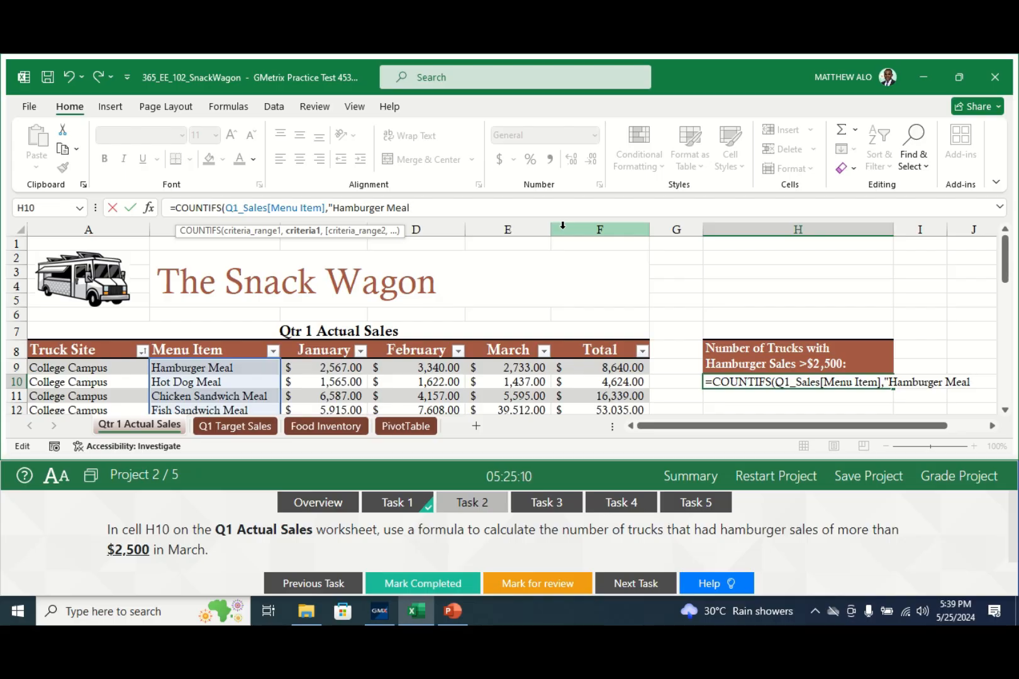
{"action": "type", "text": "\","}
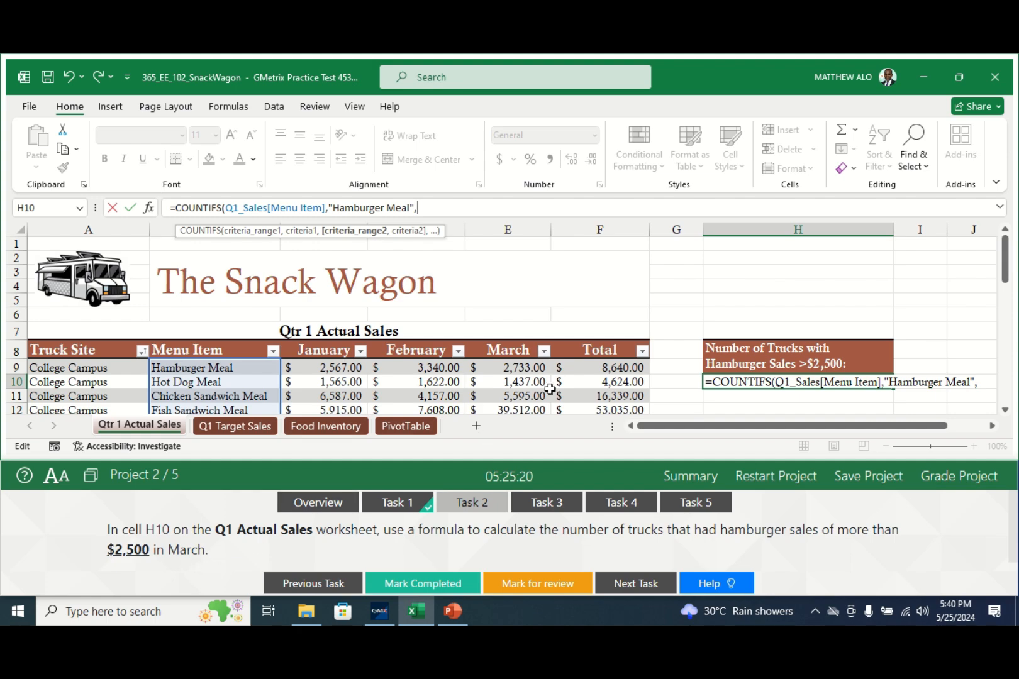
Add the March column as the second criteria range with the criterion ">2500" and complete the COUNTIFS formula
{"action": "left_click", "coordinate": [521, 367]}
{"action": "left_click_drag", "start_coordinate": [521, 367], "coordinate": [518, 383]}
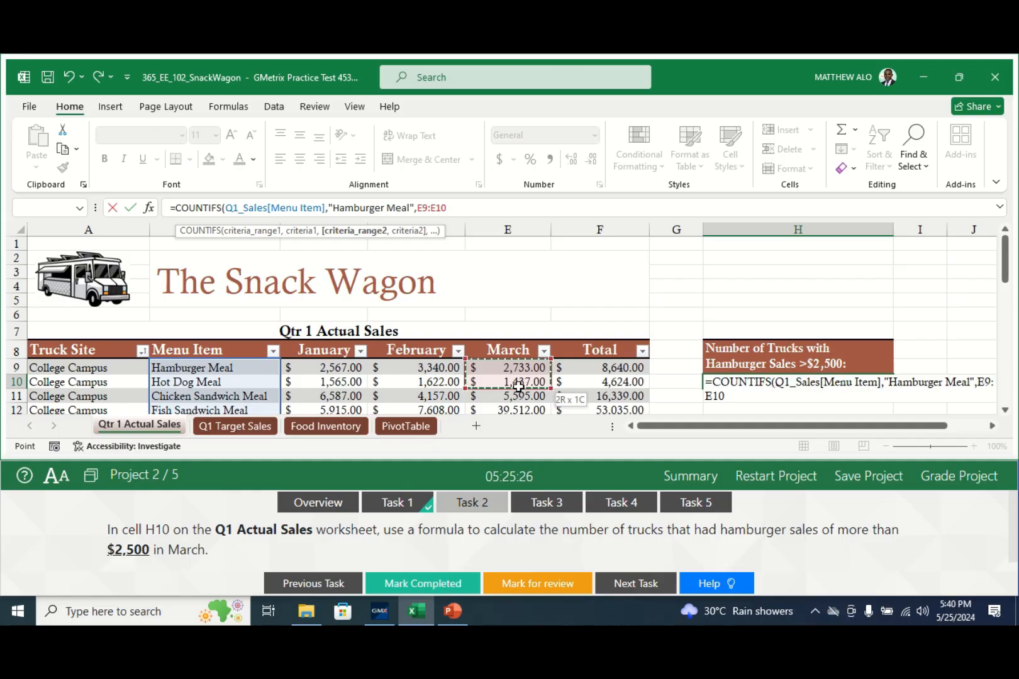
{"action": "left_click_drag", "start_coordinate": [518, 410], "coordinate": [511, 385]}
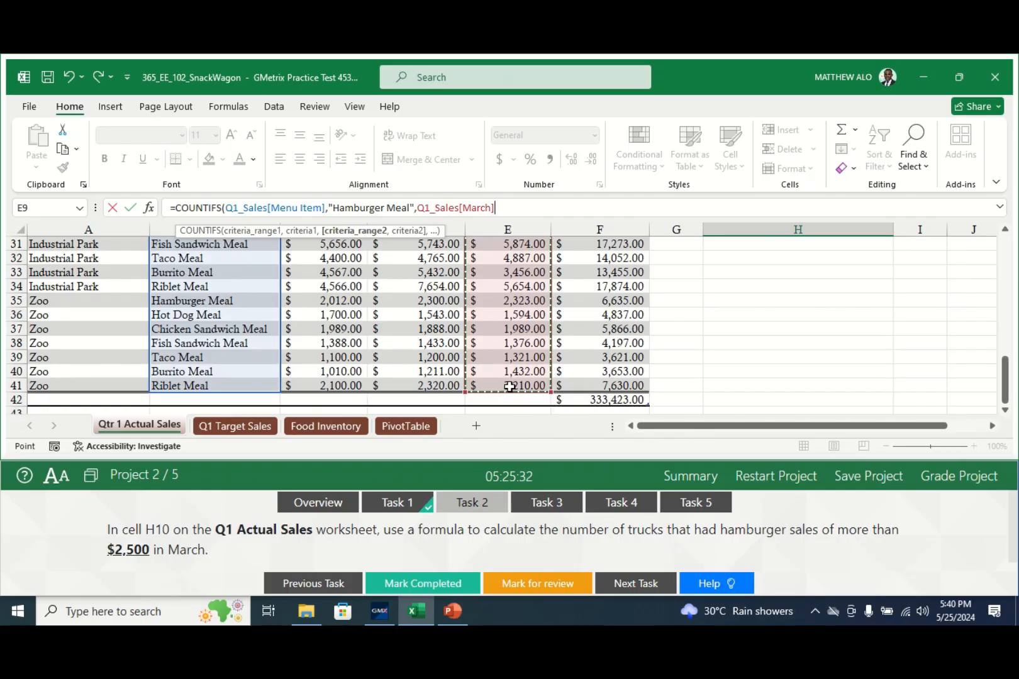
{"action": "left_click_drag", "start_coordinate": [1004, 387], "coordinate": [1012, 250]}
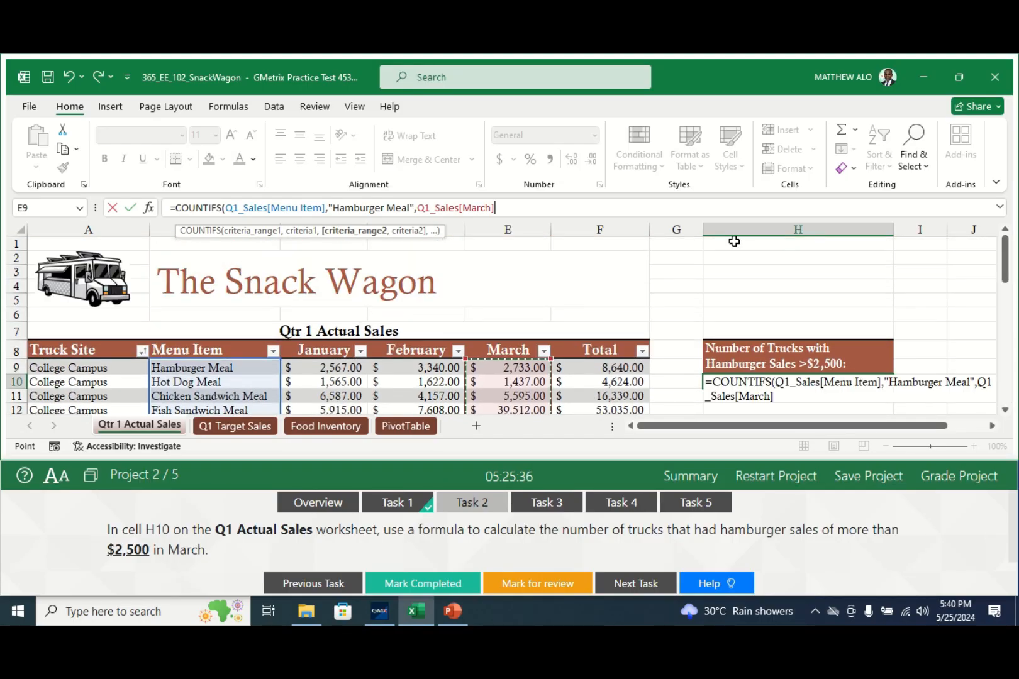
{"action": "left_click", "coordinate": [512, 209]}
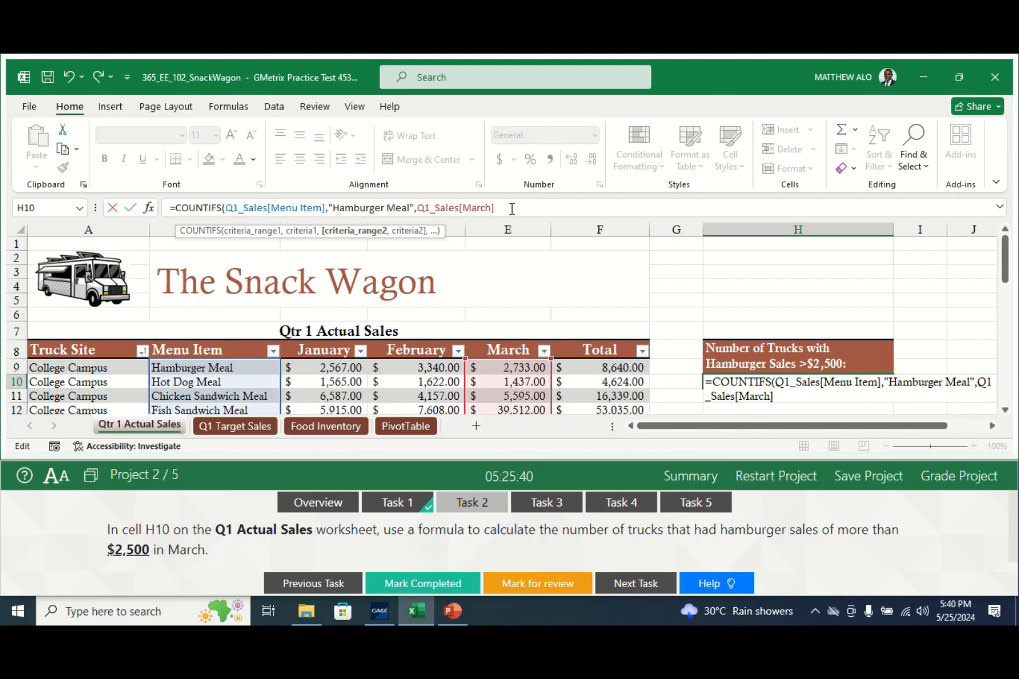
{"action": "type", "text": ","}
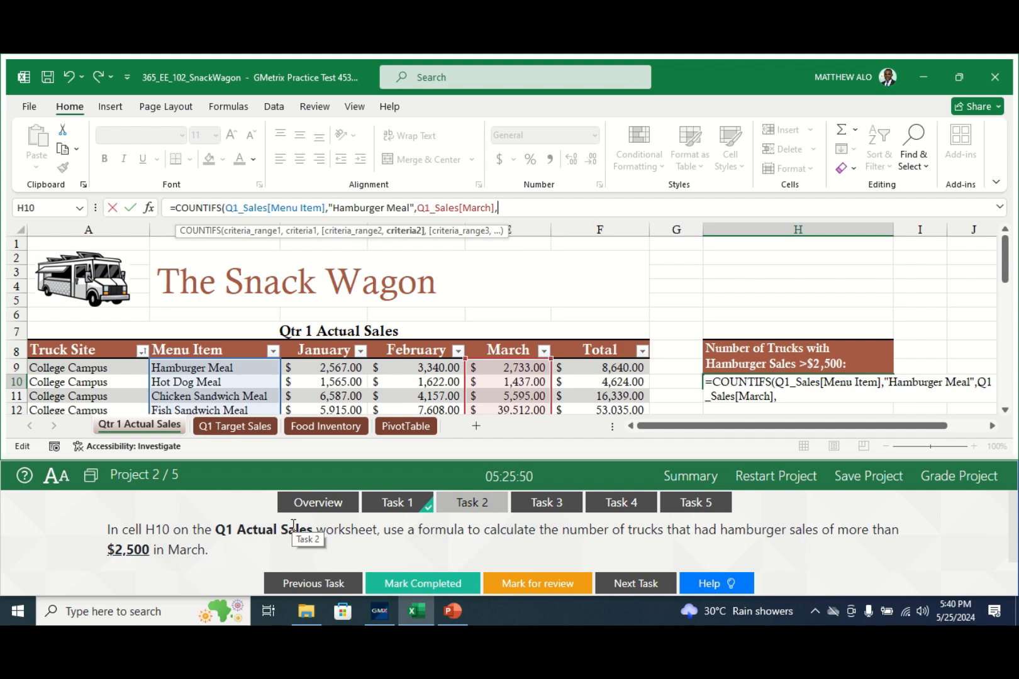
{"action": "type", "text": "\">2500"}
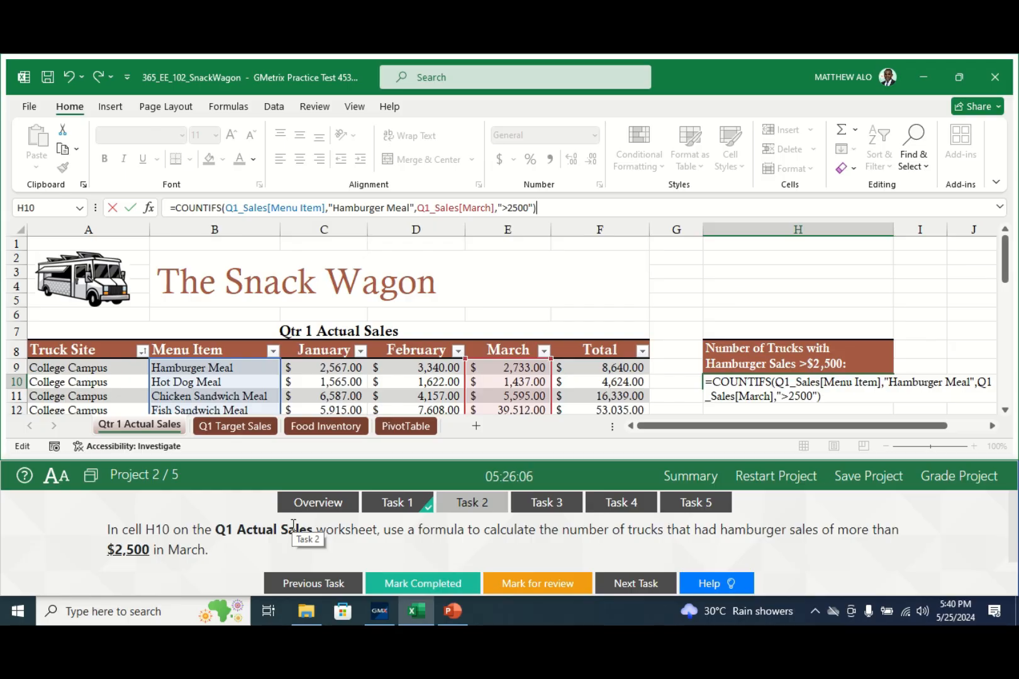
{"action": "key", "text": "Return"}
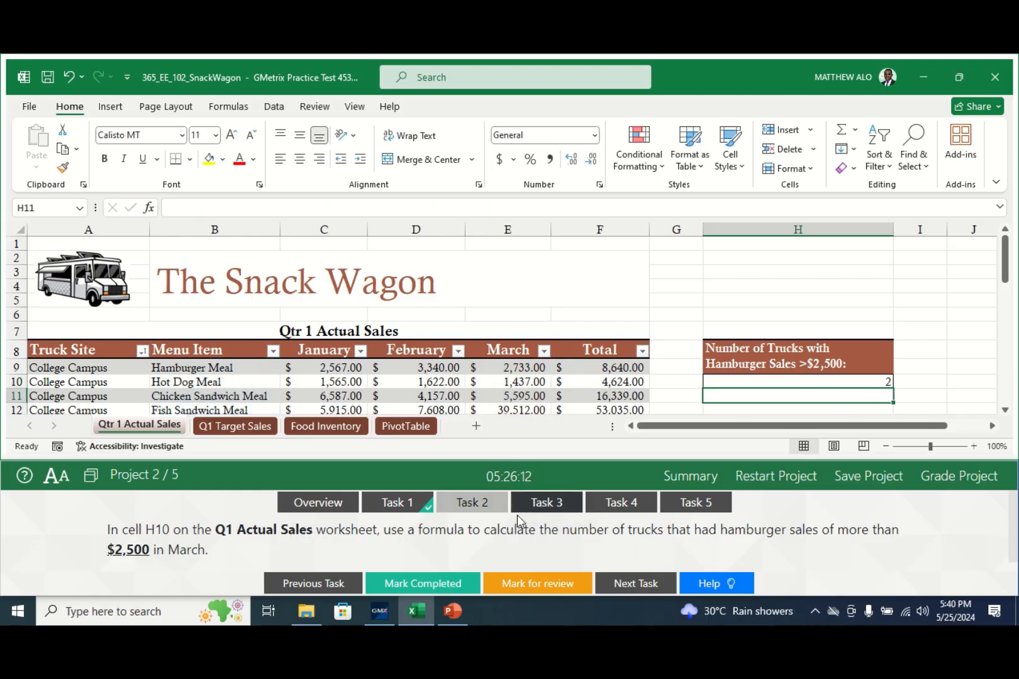
Mark Task 2 as completed and open the Task 3 instructions
{"action": "left_click", "coordinate": [403, 585]}
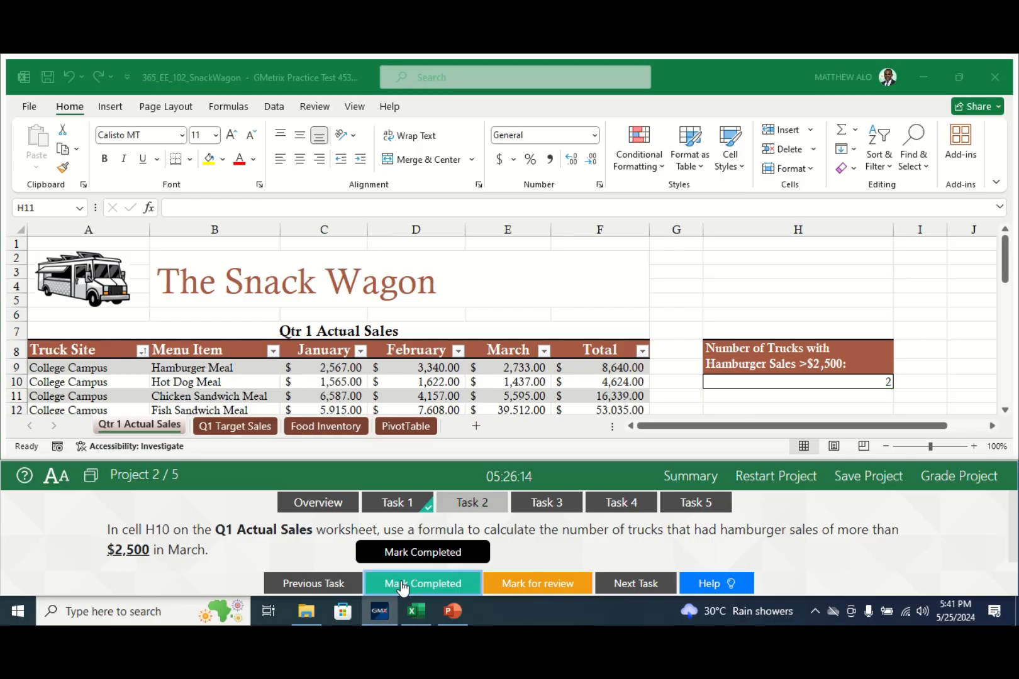
{"action": "left_click", "coordinate": [552, 503]}
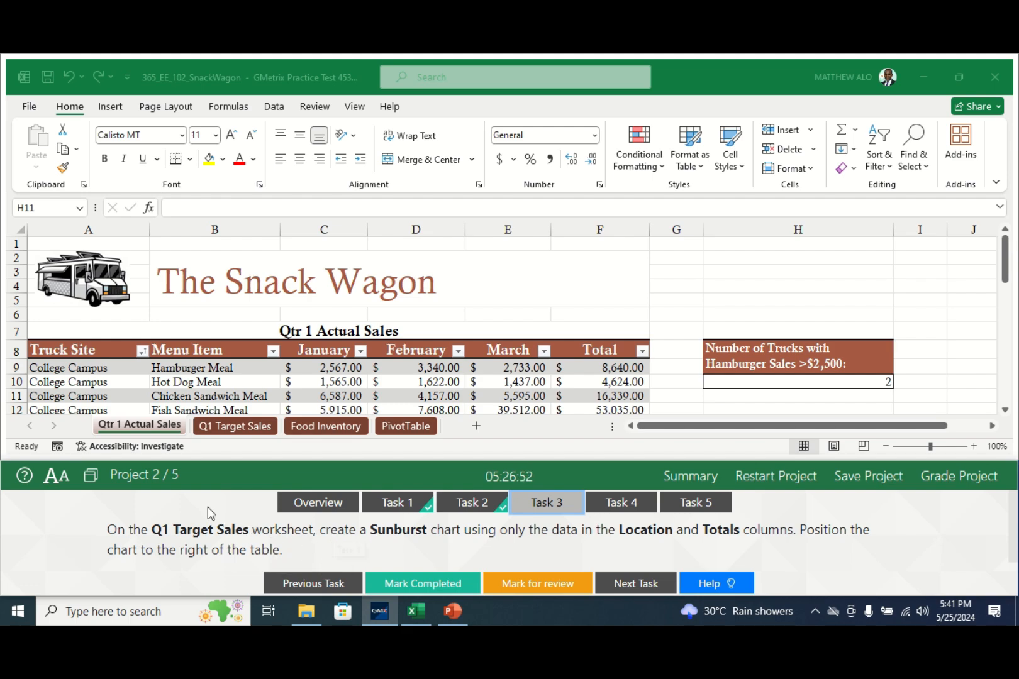
On the Q1 Target Sales worksheet, insert a Sunburst chart from A8:A13 and E8:E13, and place it to the right of the table
{"action": "left_click", "coordinate": [241, 424]}
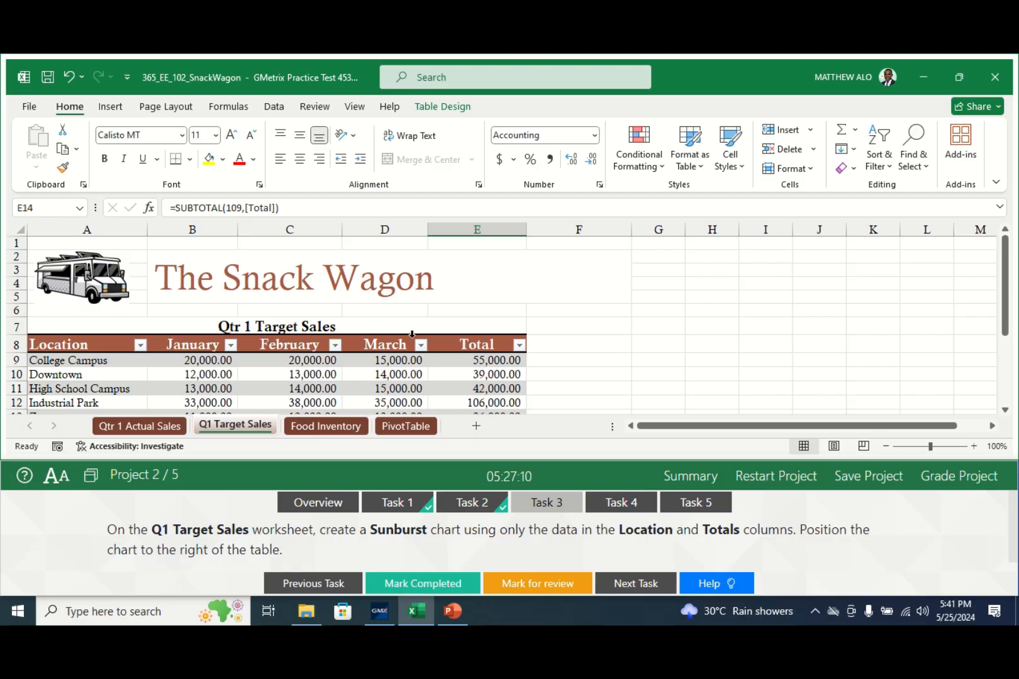
{"action": "left_click_drag", "start_coordinate": [84, 347], "coordinate": [76, 377]}
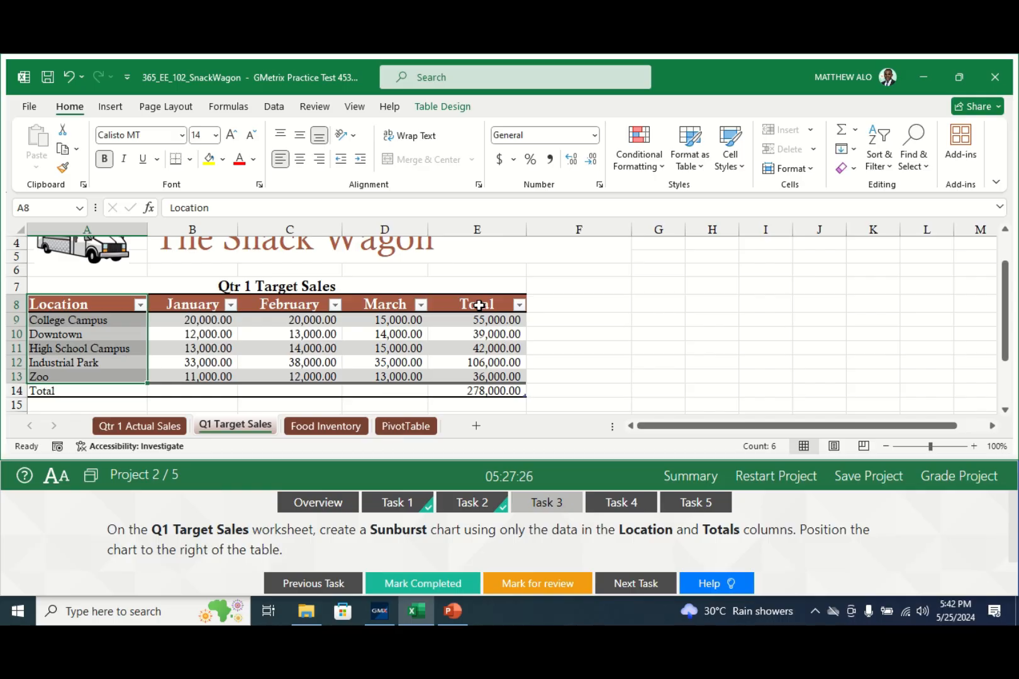
{"action": "left_click_drag", "start_coordinate": [479, 305], "coordinate": [469, 375]}
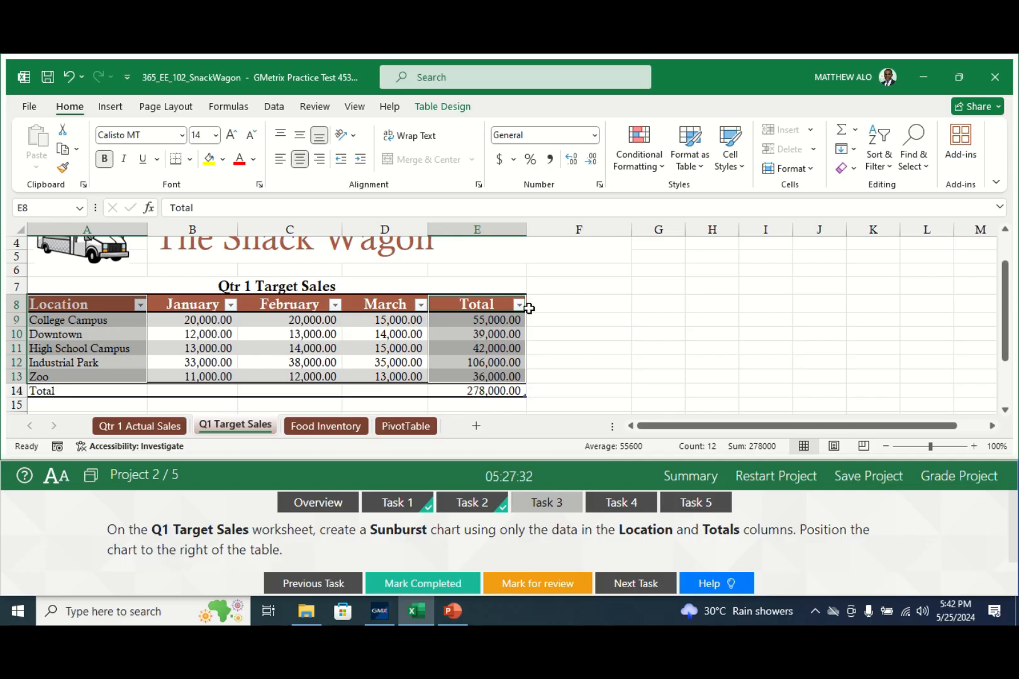
{"action": "left_click", "coordinate": [111, 108]}
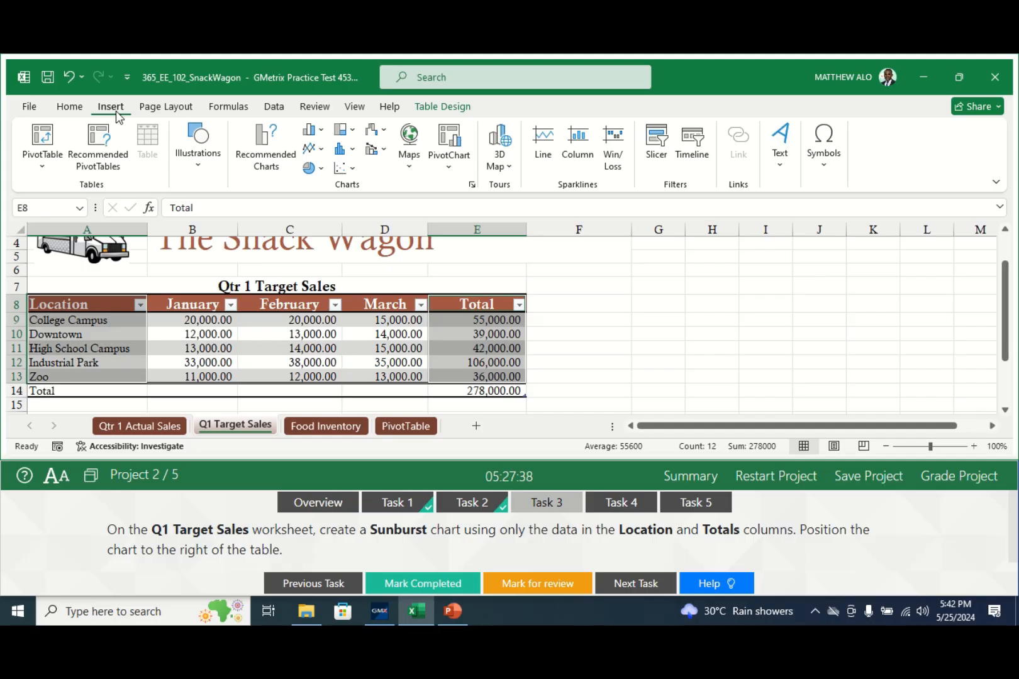
{"action": "left_click", "coordinate": [264, 147]}
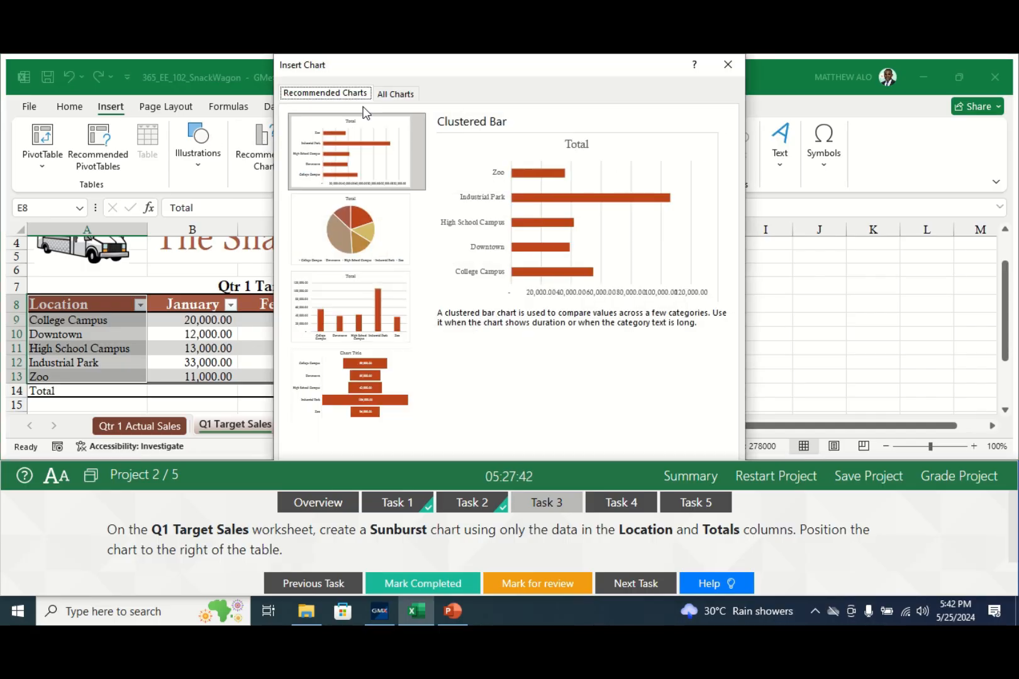
{"action": "left_click", "coordinate": [395, 94]}
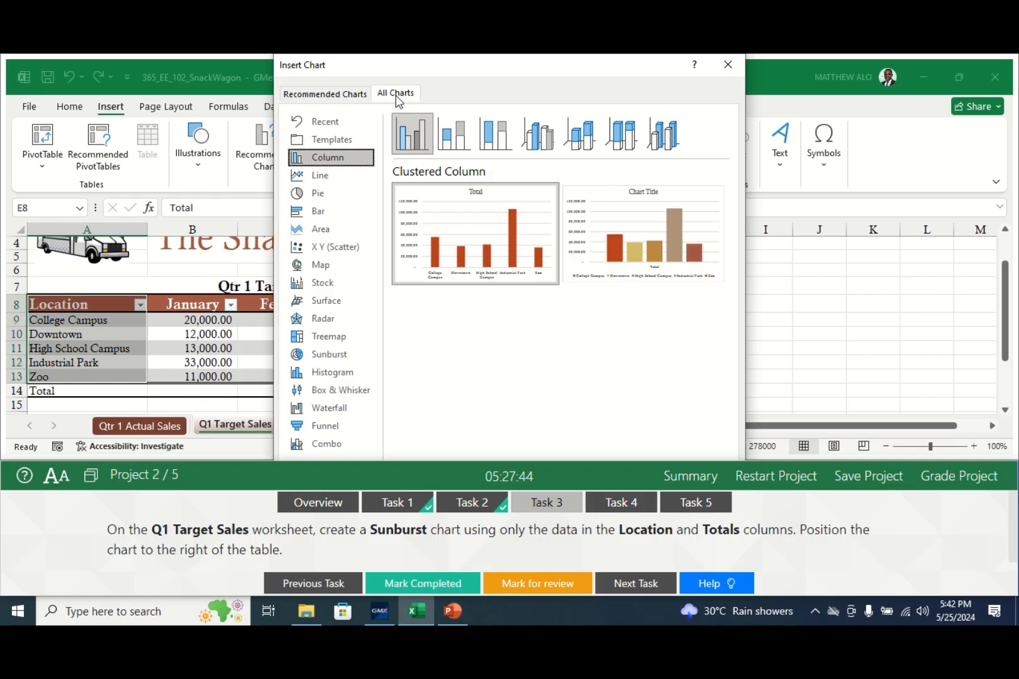
{"action": "left_click", "coordinate": [340, 356]}
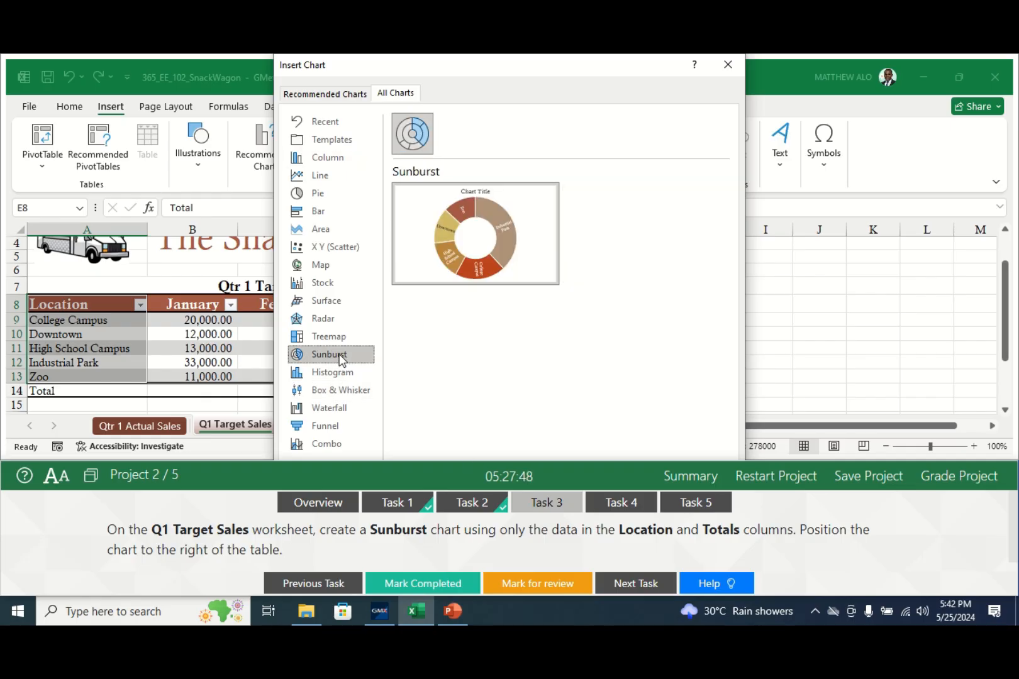
{"action": "double_click", "coordinate": [422, 140]}
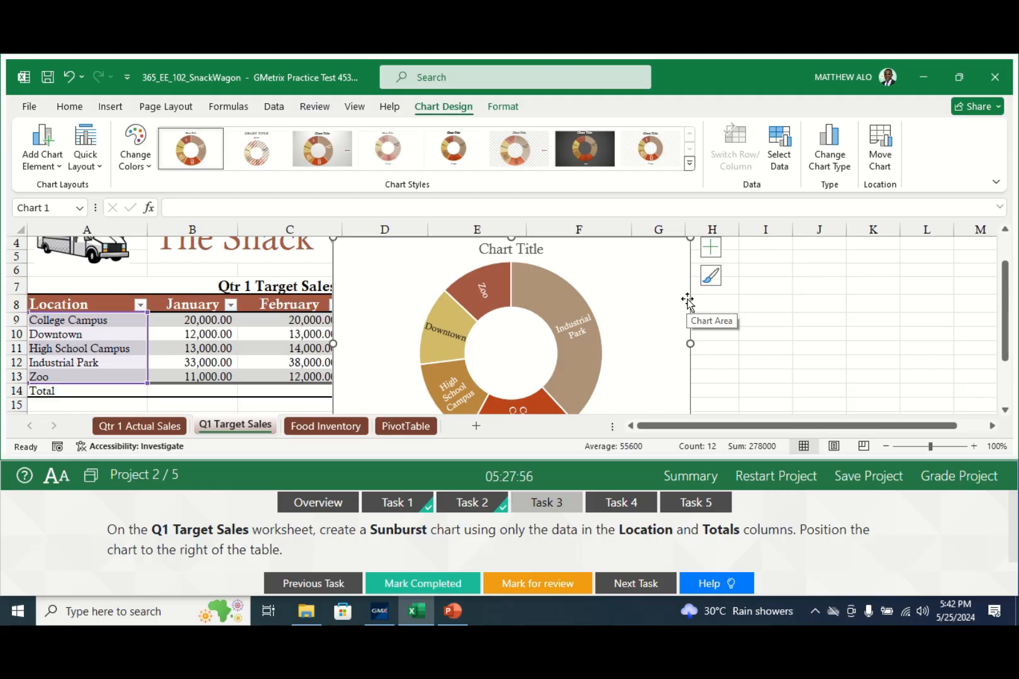
{"action": "left_click_drag", "start_coordinate": [687, 302], "coordinate": [898, 323]}
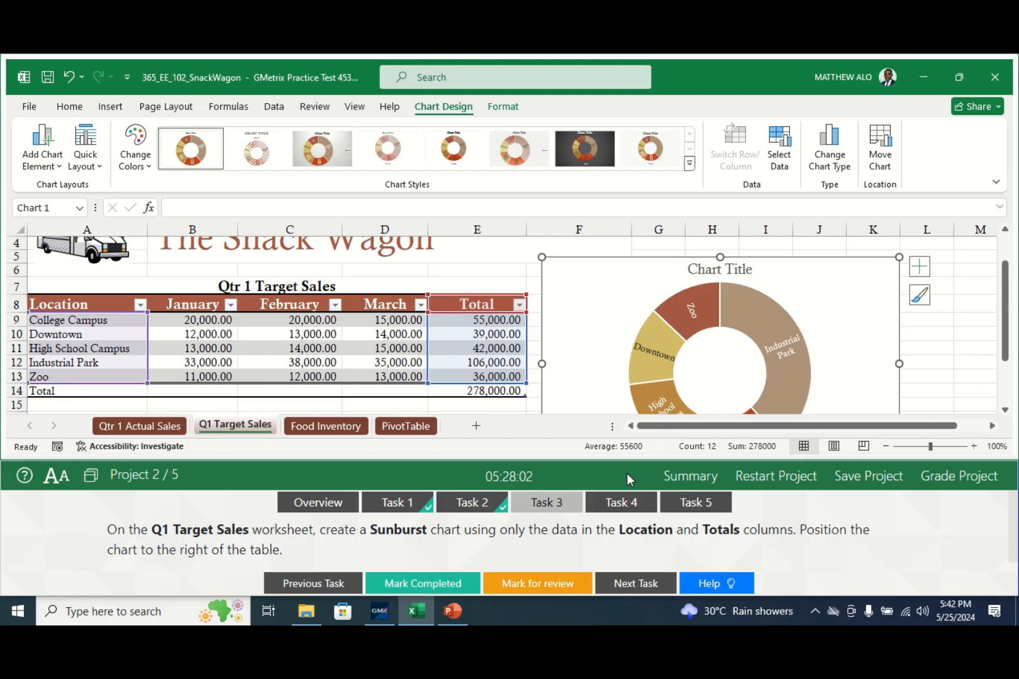
Mark Task 3 as completed and open the Task 4 instructions
{"action": "left_click", "coordinate": [415, 585]}
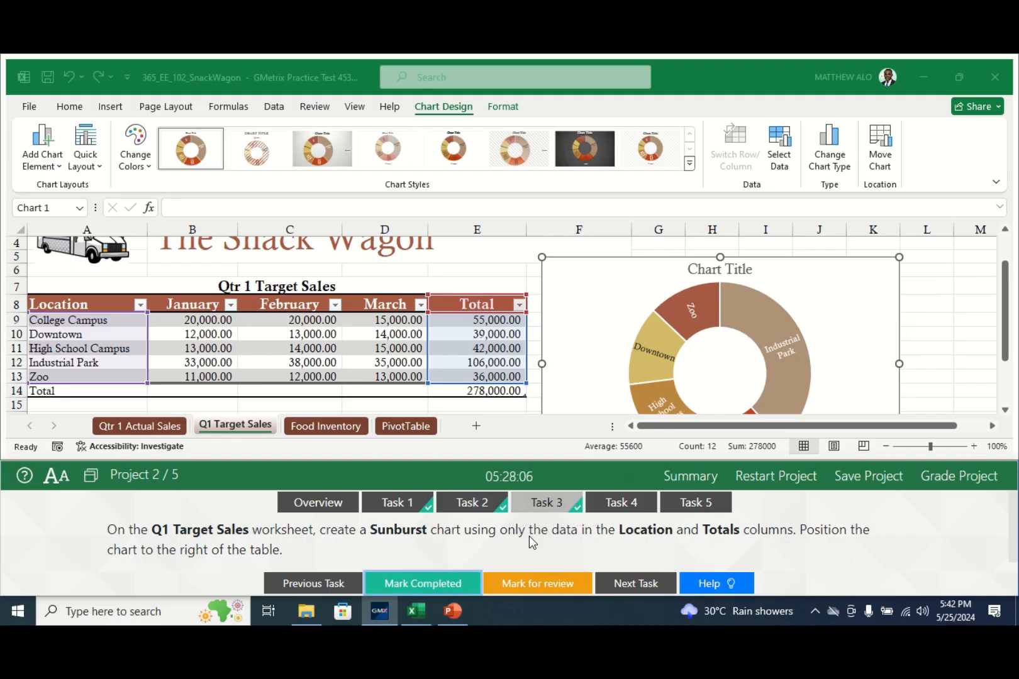
{"action": "left_click", "coordinate": [626, 503]}
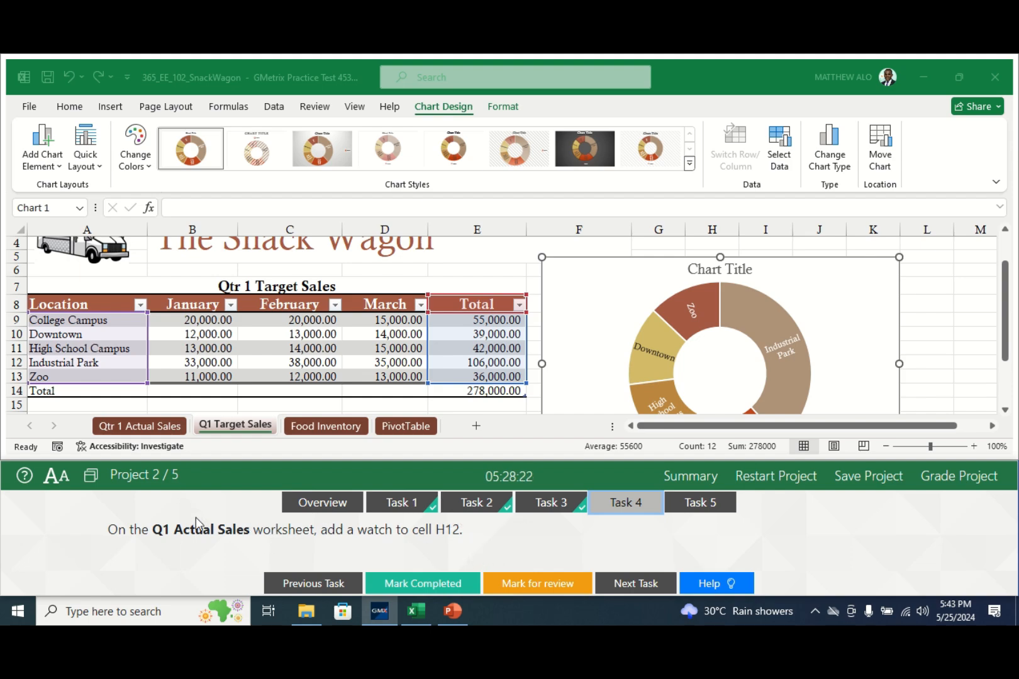
Add a watch to cell H12 of the Qtr 1 Actual Sales worksheet, then close the Watch Window
{"action": "left_click", "coordinate": [151, 432]}
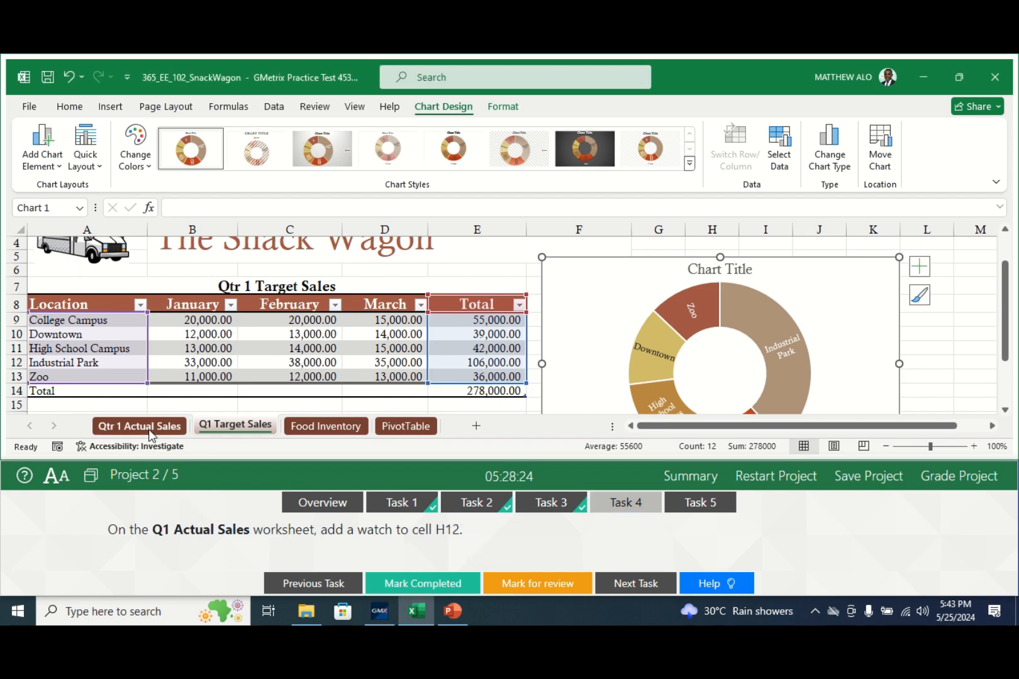
{"action": "left_click", "coordinate": [148, 429]}
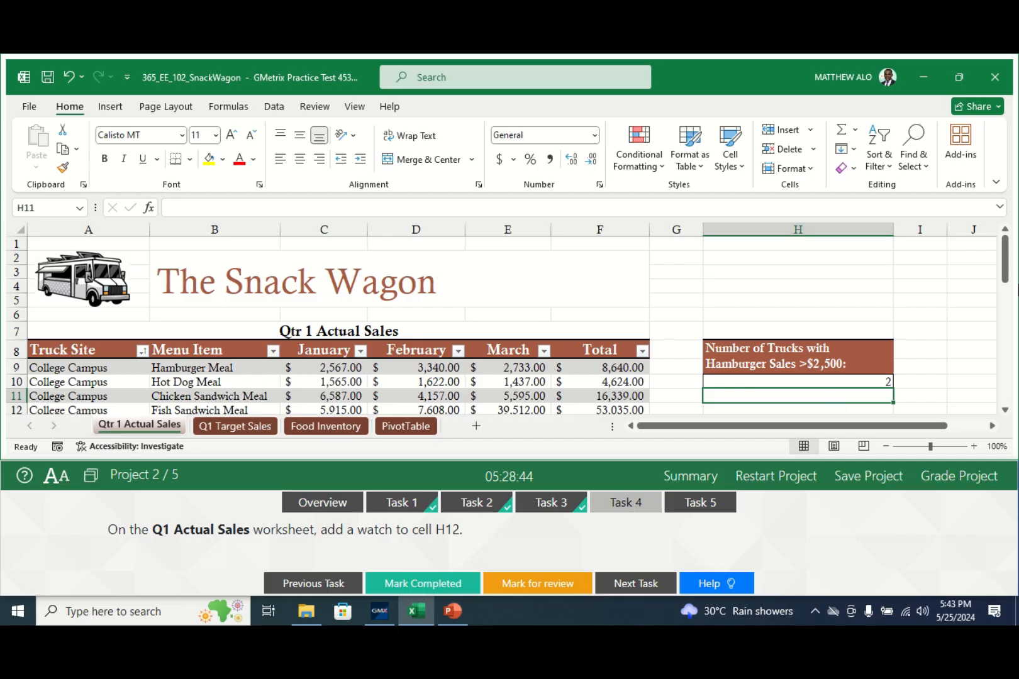
{"action": "left_click_drag", "start_coordinate": [1008, 280], "coordinate": [1009, 288]}
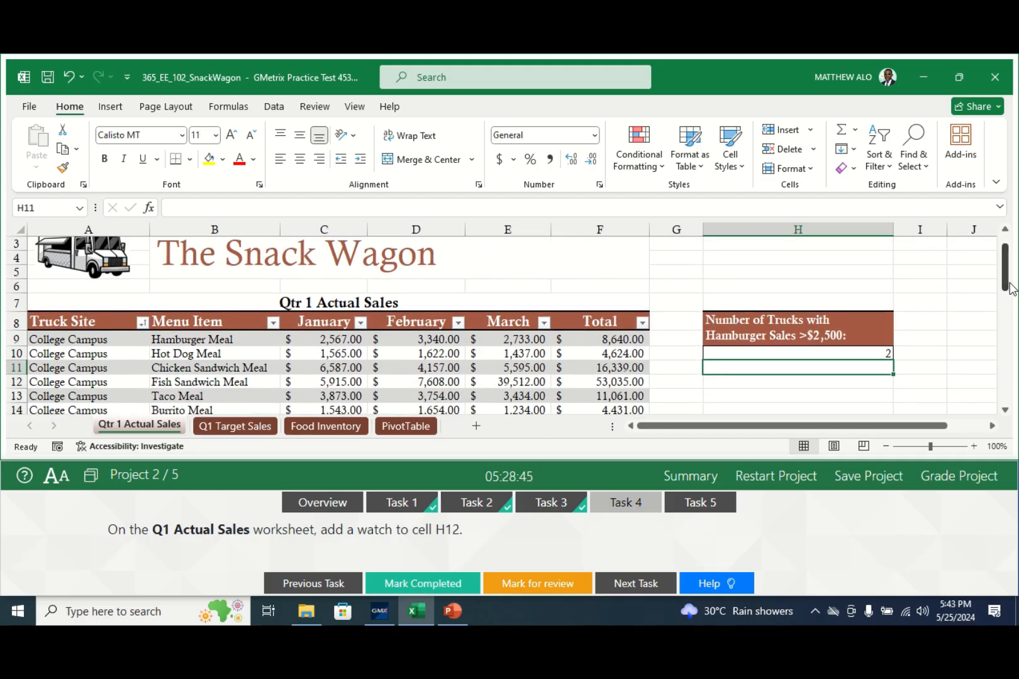
{"action": "left_click", "coordinate": [845, 384]}
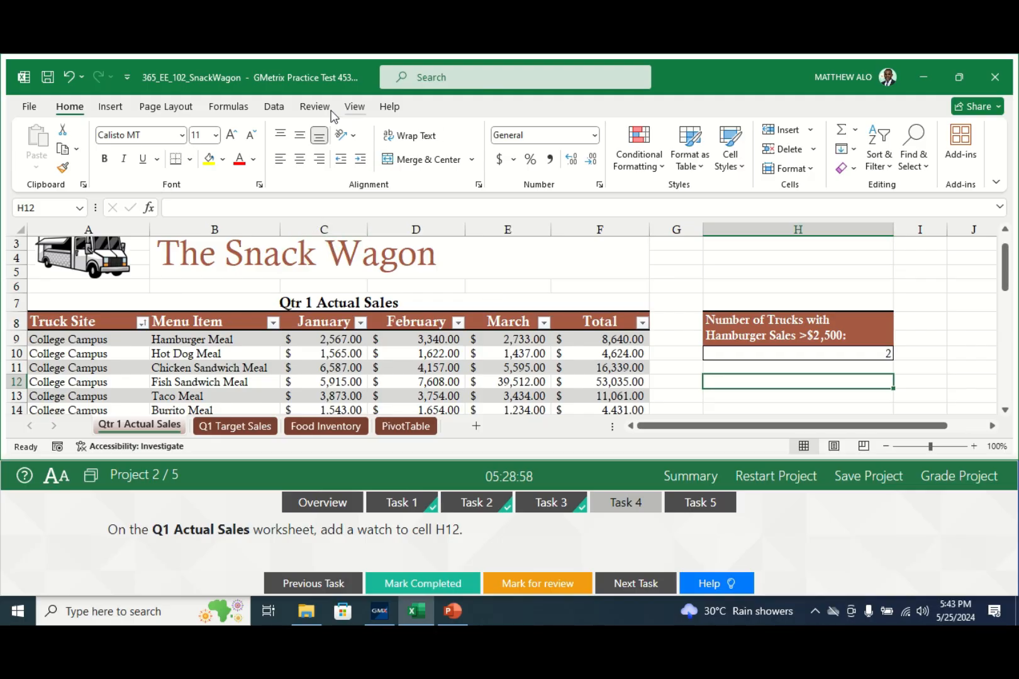
{"action": "left_click", "coordinate": [229, 108]}
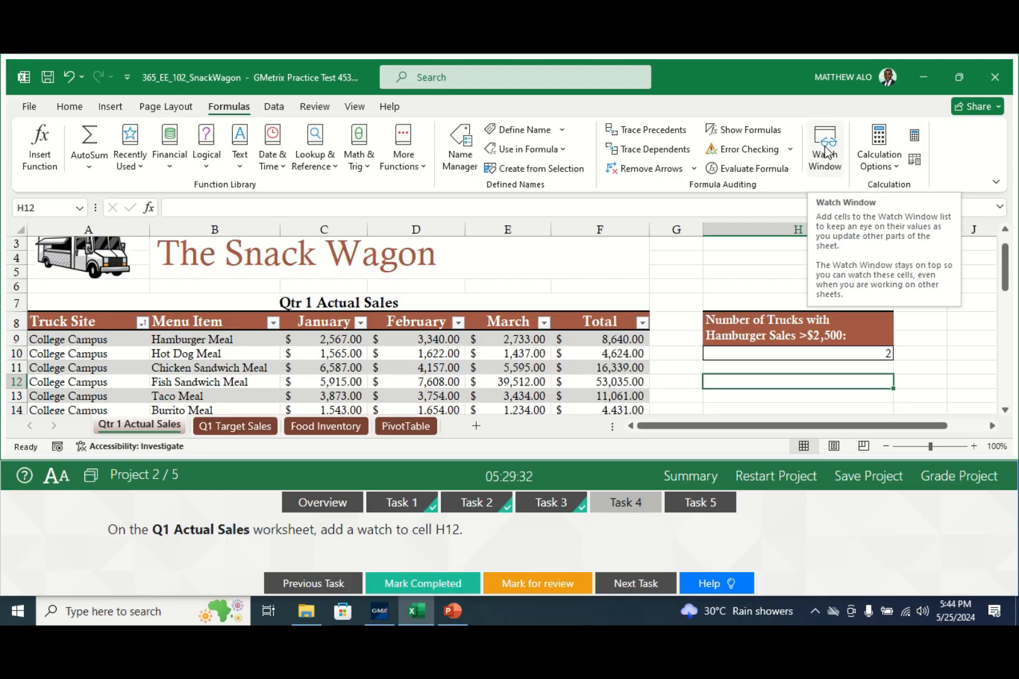
{"action": "left_click", "coordinate": [825, 151]}
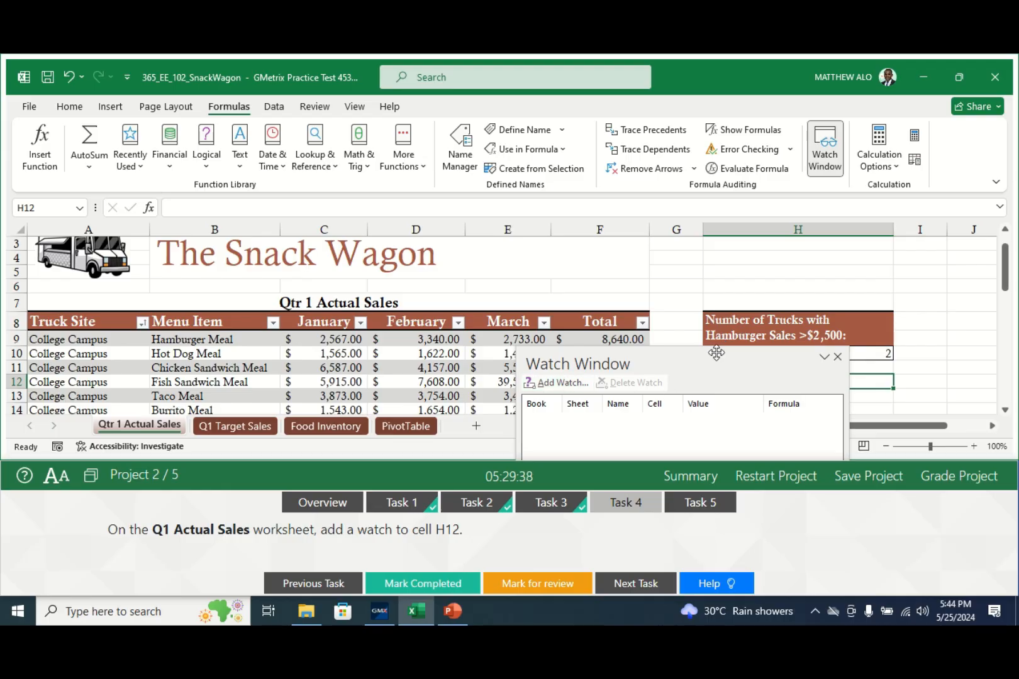
{"action": "left_click_drag", "start_coordinate": [702, 370], "coordinate": [713, 244]}
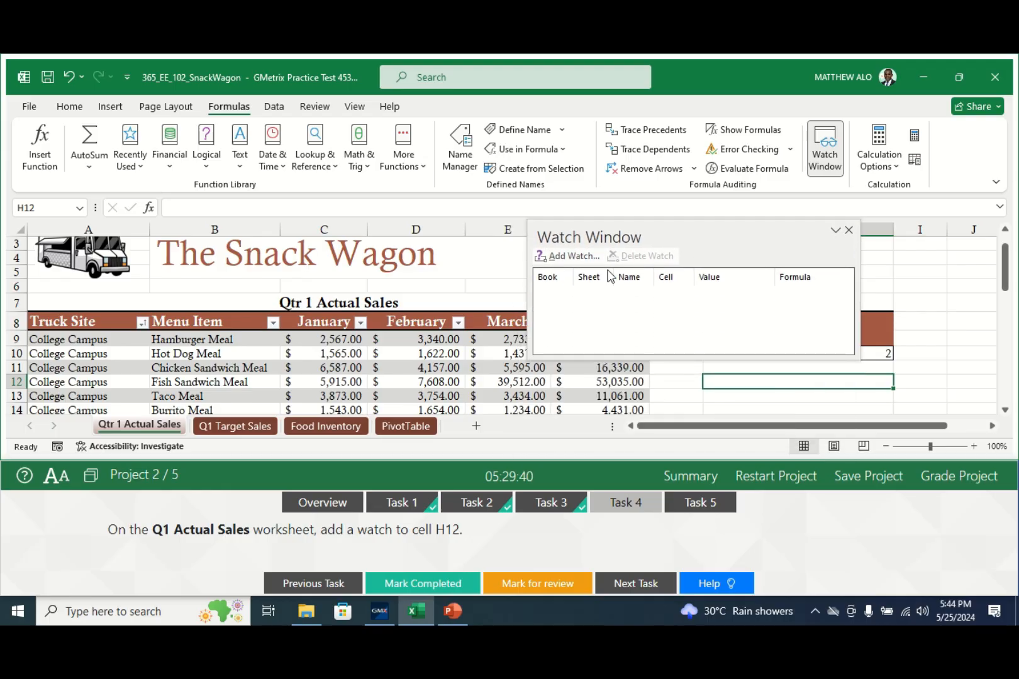
{"action": "left_click", "coordinate": [579, 258]}
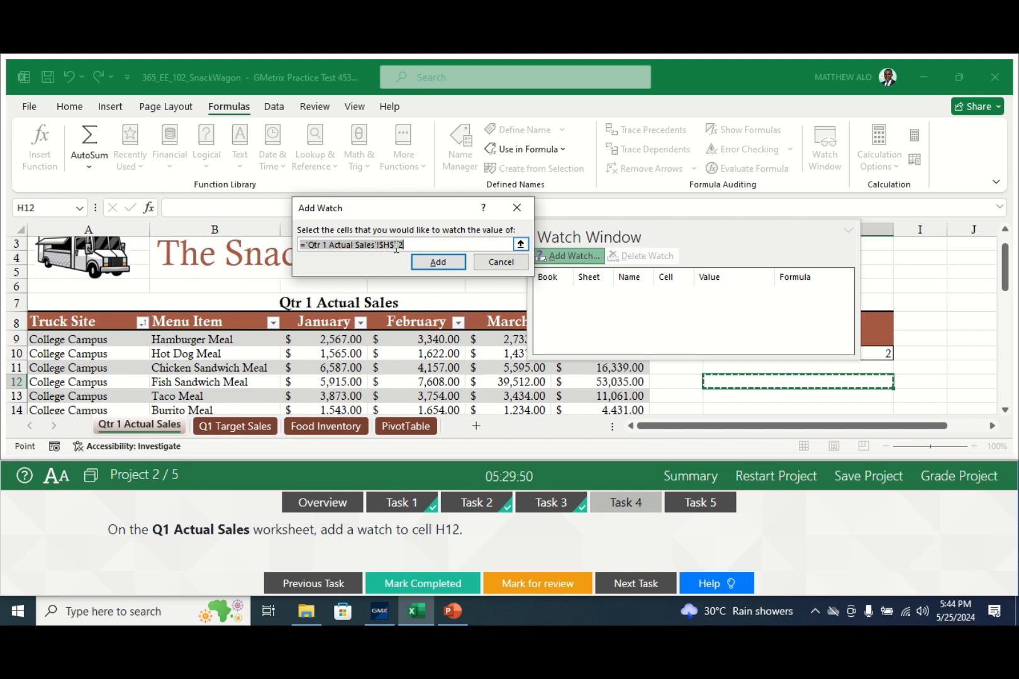
{"action": "left_click", "coordinate": [445, 264]}
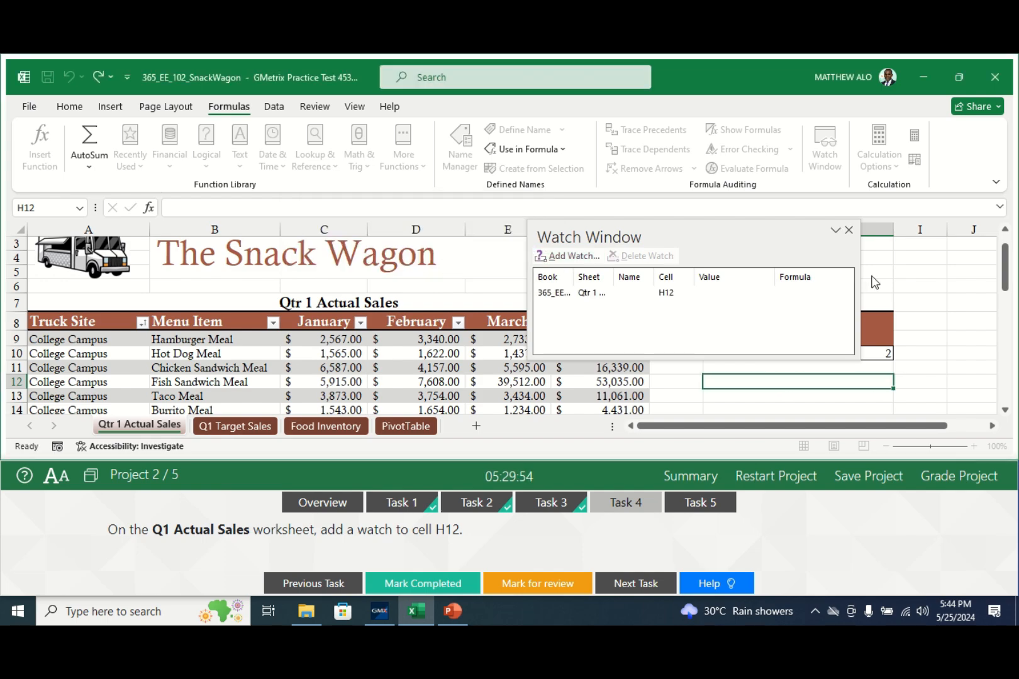
{"action": "left_click", "coordinate": [849, 231]}
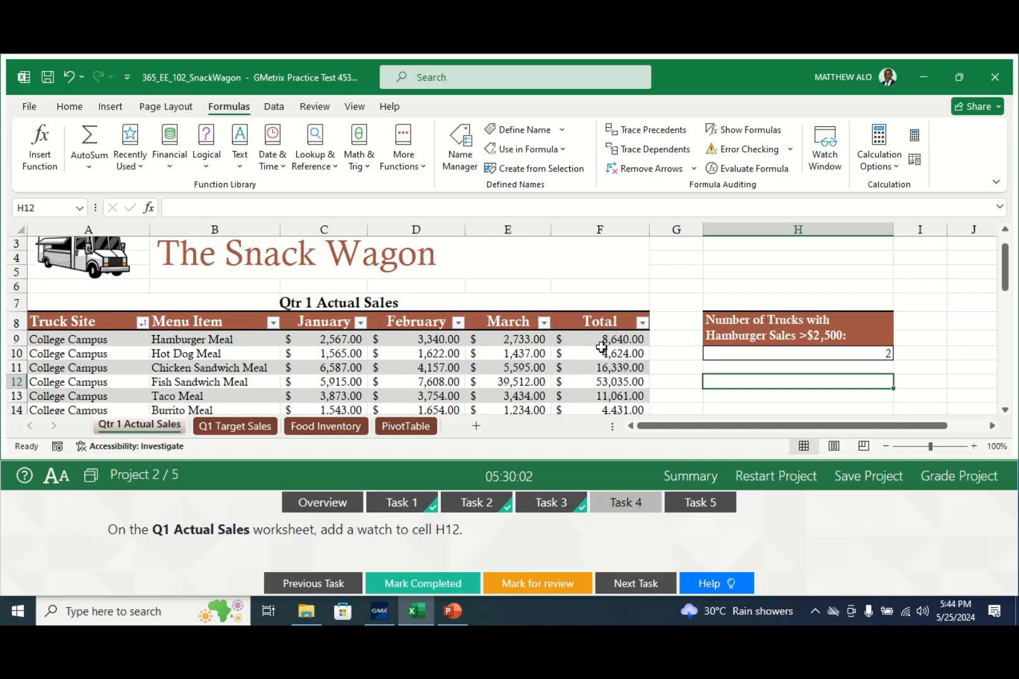
Mark Task 4 as completed and open the Task 5 instructions
{"action": "left_click", "coordinate": [417, 585]}
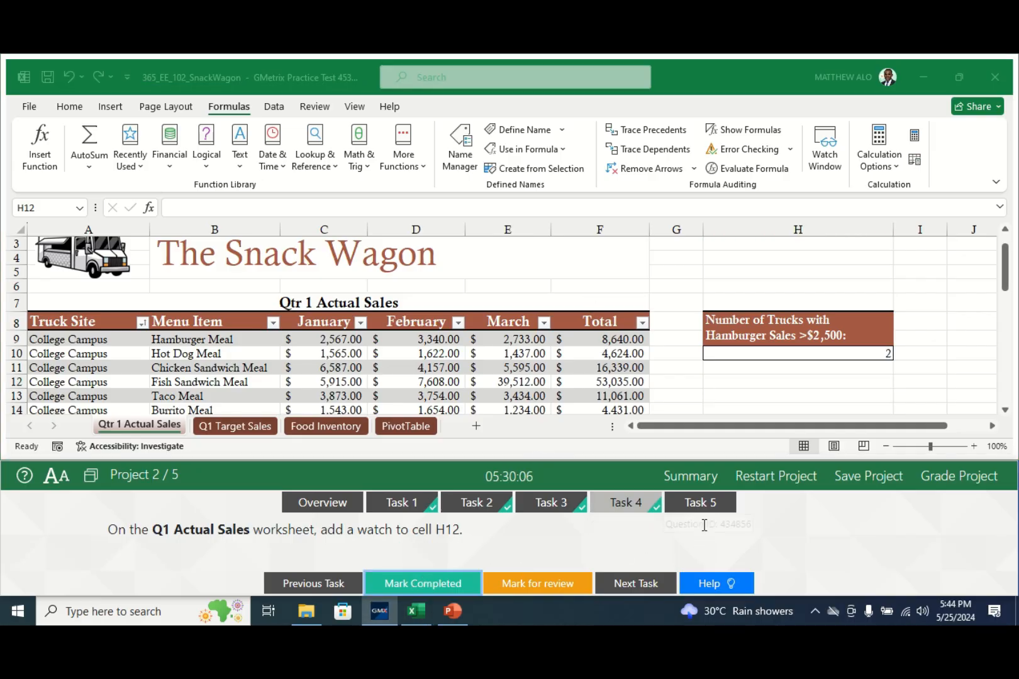
{"action": "left_click", "coordinate": [702, 503]}
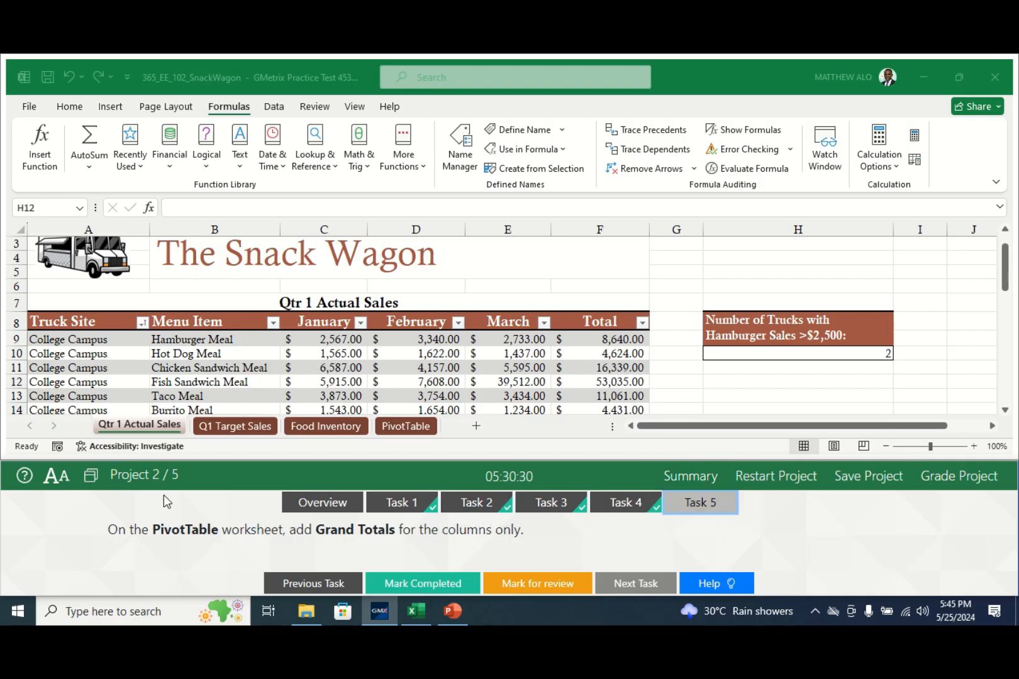
Turn on grand totals for columns only in the pivot table on the PivotTable worksheet, and mark Task 5 as completed
{"action": "left_click", "coordinate": [405, 426]}
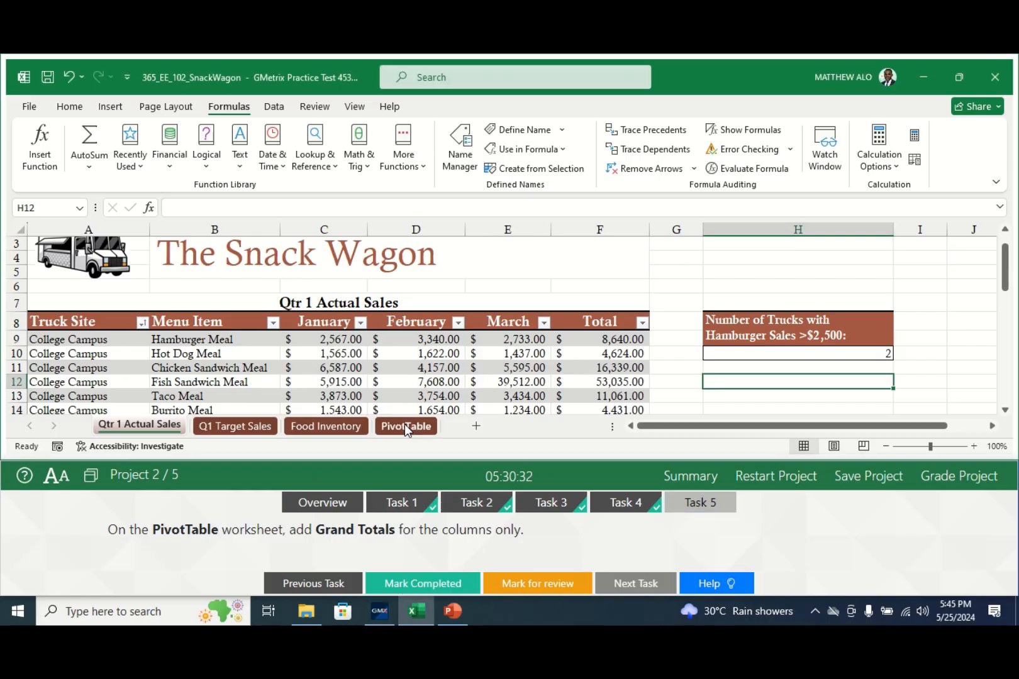
{"action": "left_click", "coordinate": [404, 426]}
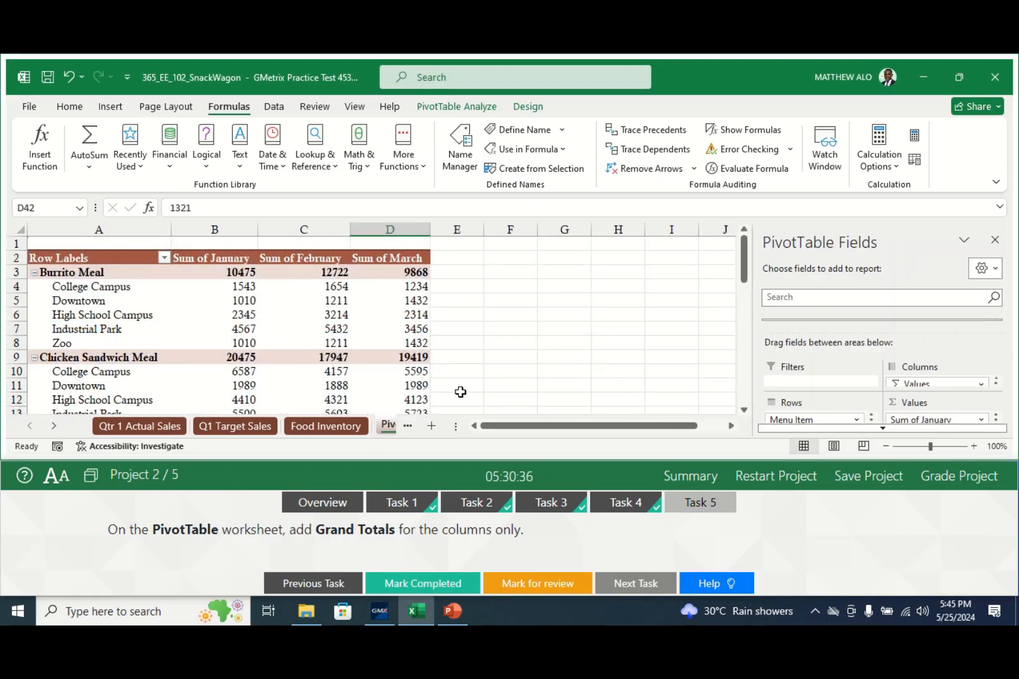
{"action": "left_click", "coordinate": [528, 108]}
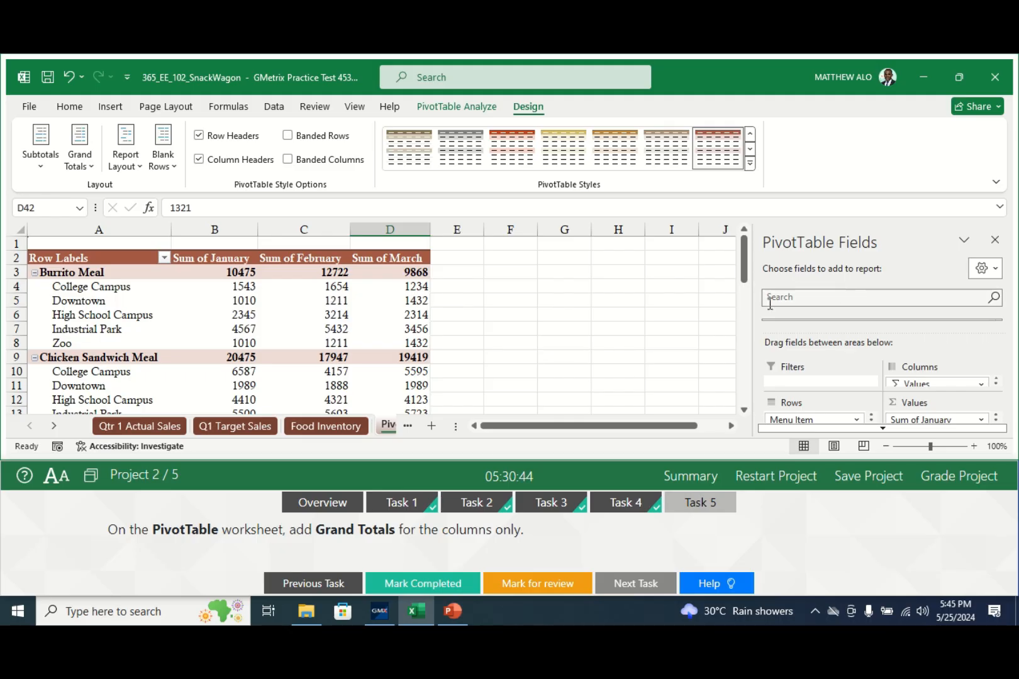
{"action": "left_click_drag", "start_coordinate": [745, 275], "coordinate": [772, 406]}
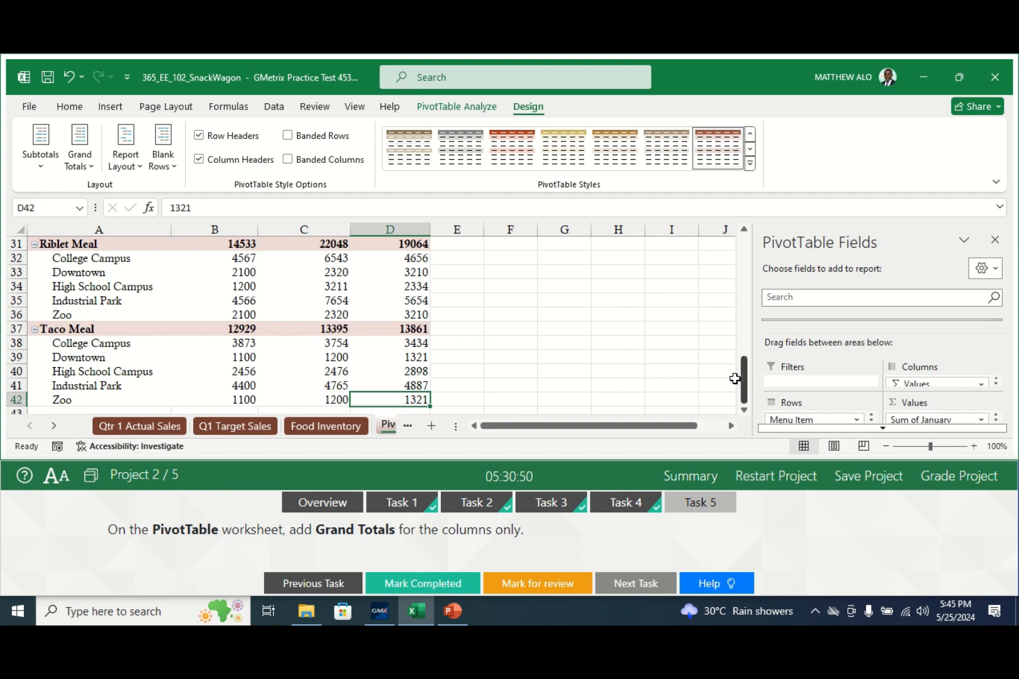
{"action": "left_click", "coordinate": [89, 168]}
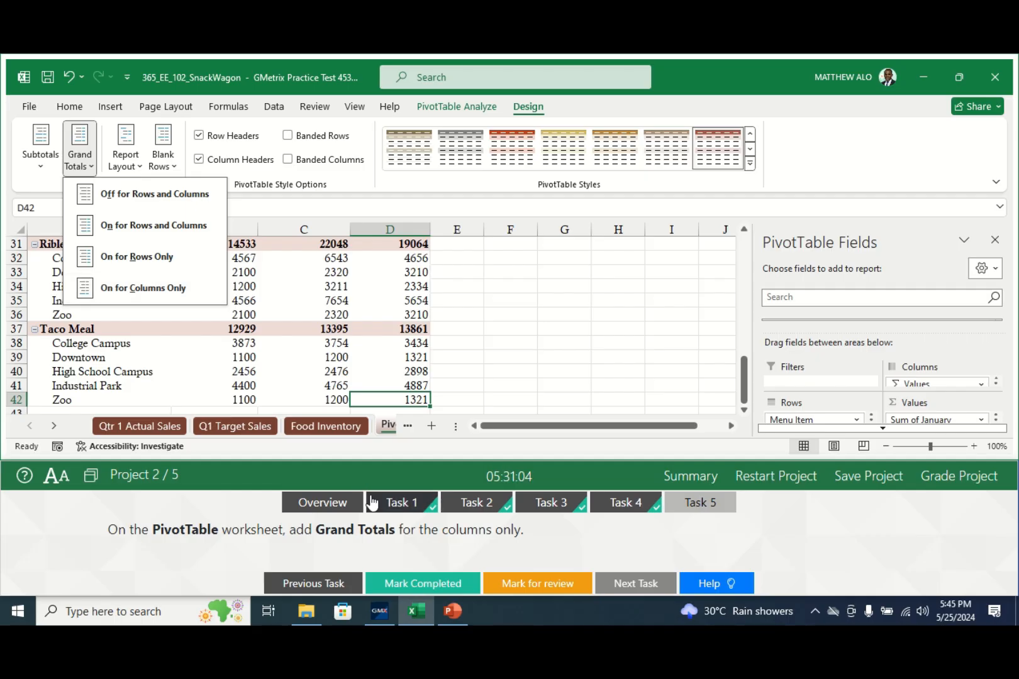
{"action": "left_click", "coordinate": [160, 289]}
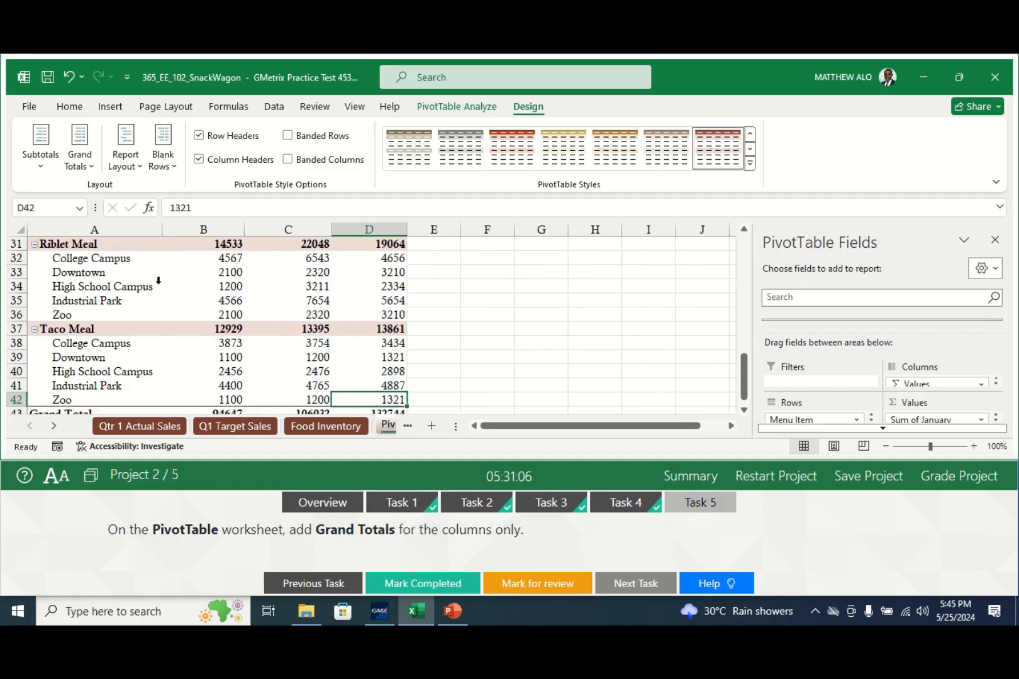
{"action": "left_click_drag", "start_coordinate": [745, 384], "coordinate": [744, 394]}
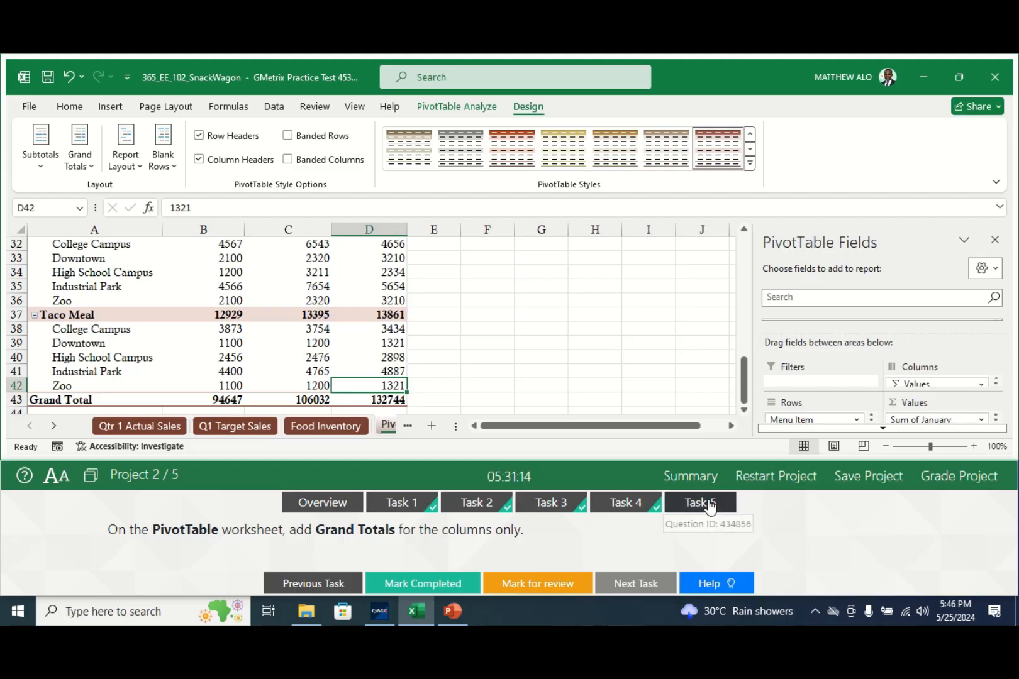
{"action": "left_click", "coordinate": [430, 587]}
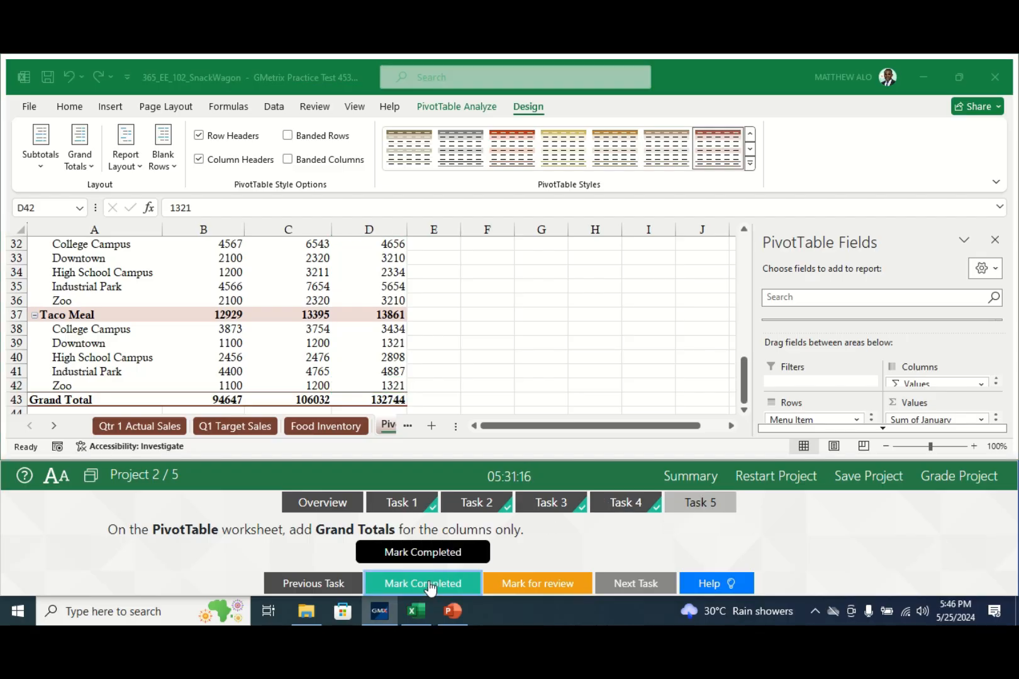